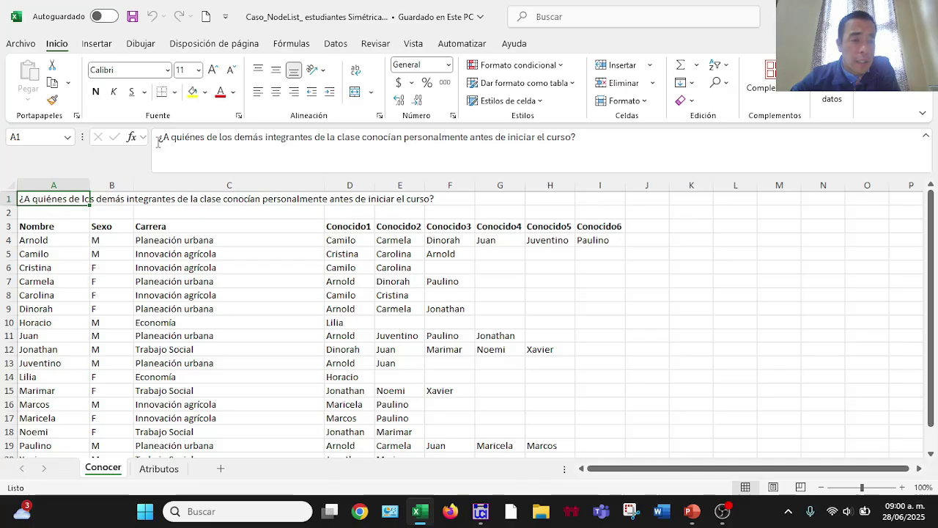
- Format the survey question in cell A1 of the Conocer sheet as 14 pt bold text
left_click_drag(157, 137, 609, 148)
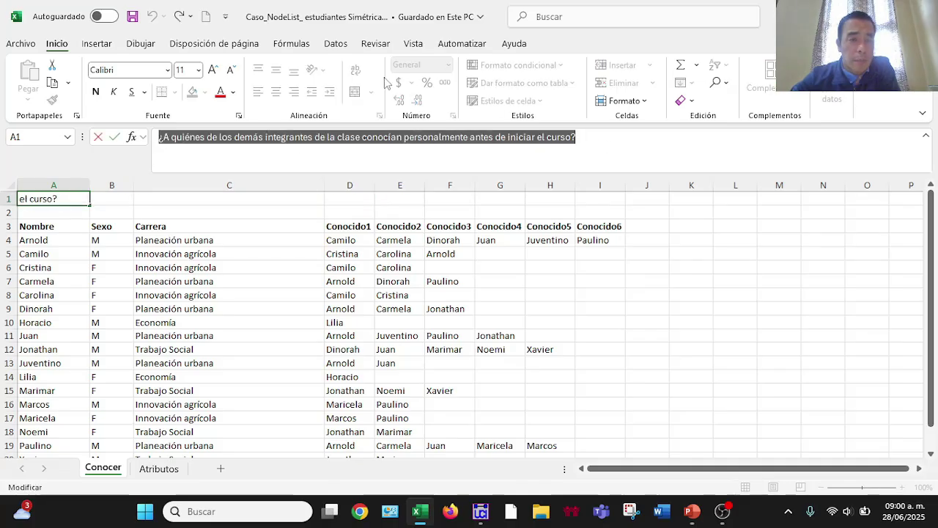
left_click(212, 71)
left_click(213, 71)
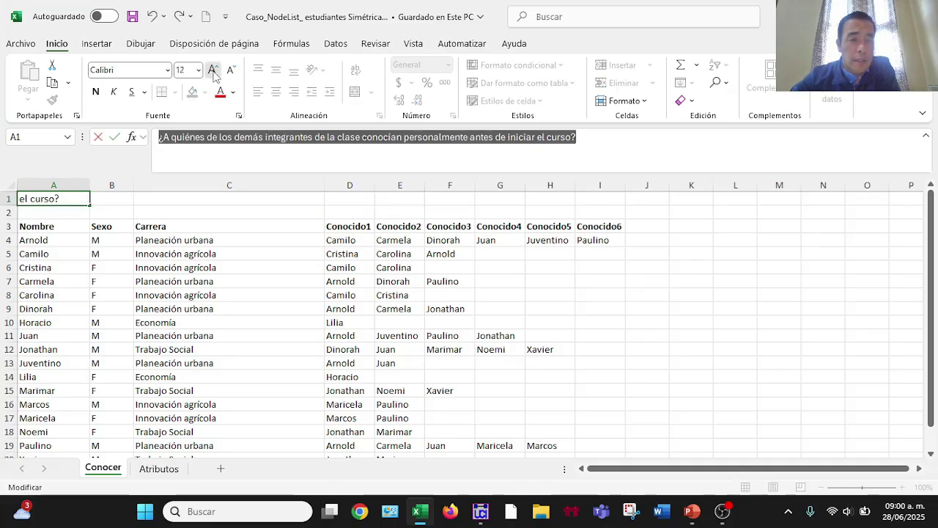
left_click(260, 201)
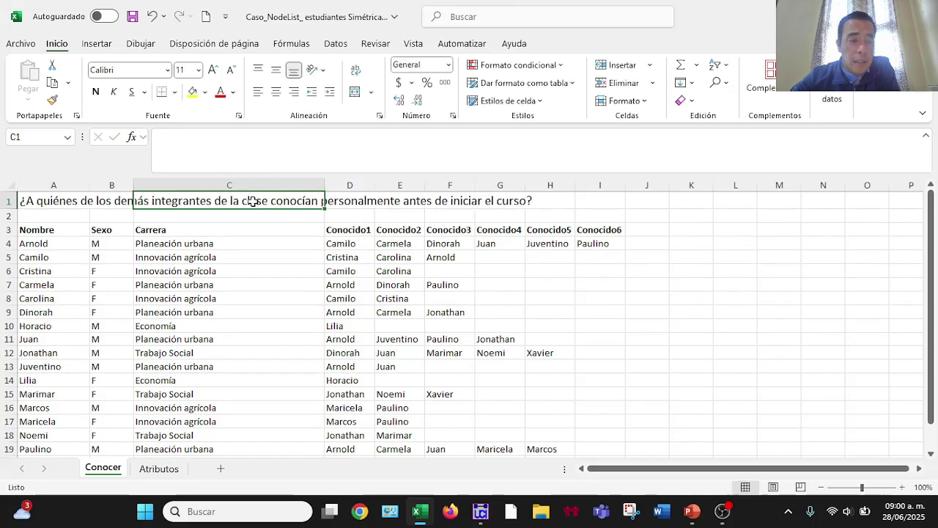
left_click(24, 207)
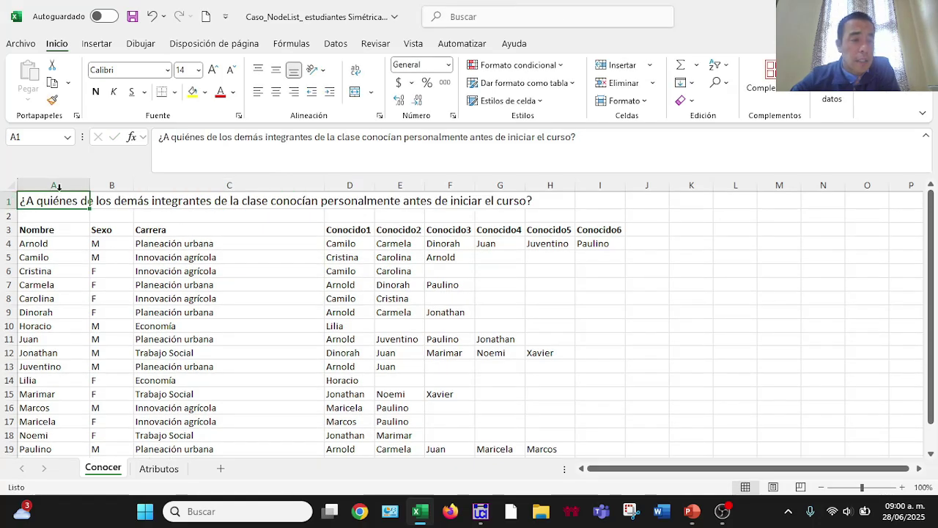
left_click(96, 92)
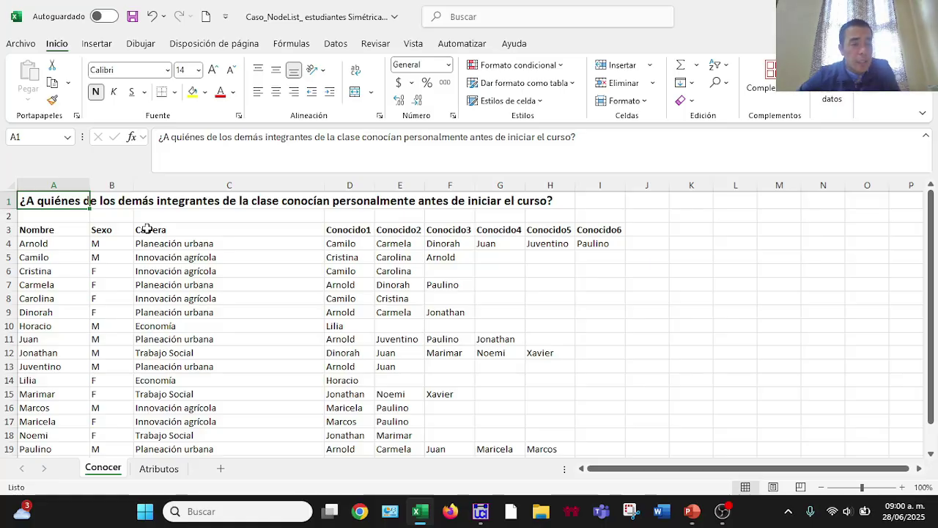
- Examine the student list's Nombre, Sexo and Carrera columns and the Conocido1 to Conocido6 headers
scroll(147, 229, "down", 1)
scroll(139, 230, "up", 1)
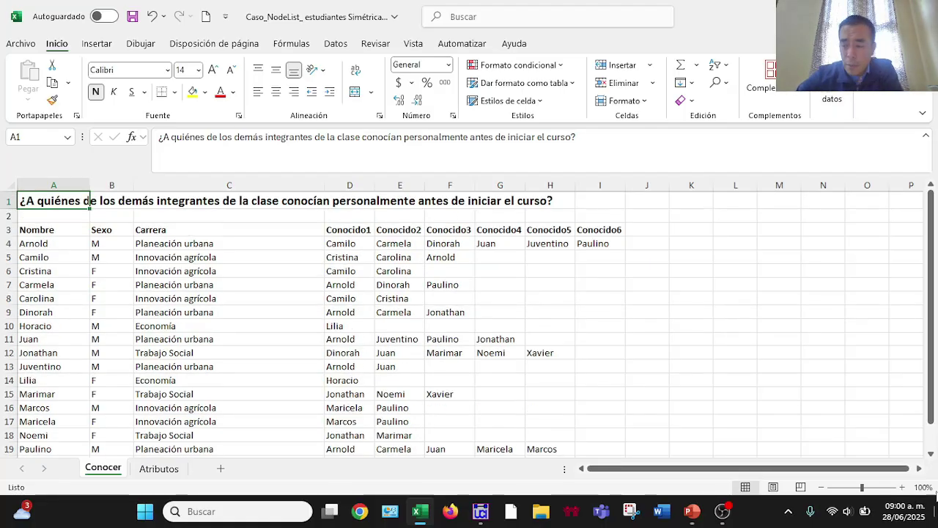
left_click_drag(930, 429, 930, 435)
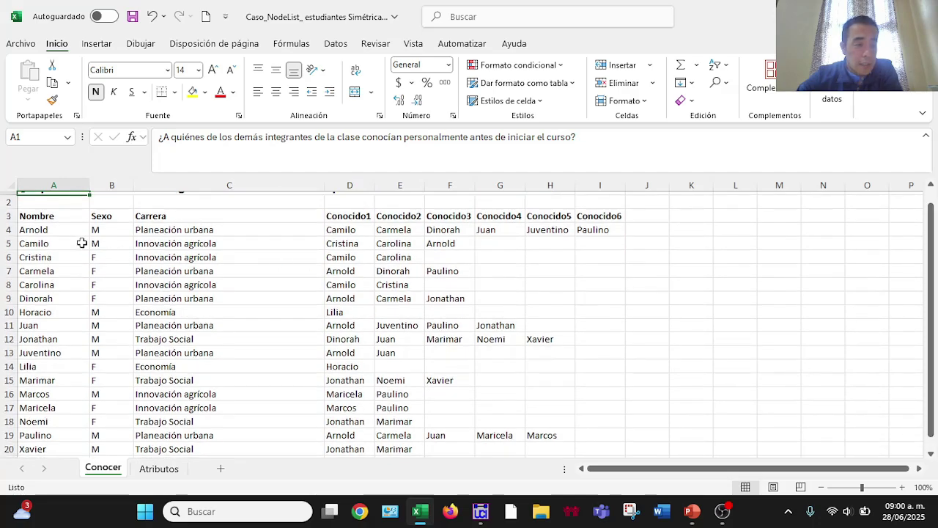
left_click_drag(73, 231, 35, 449)
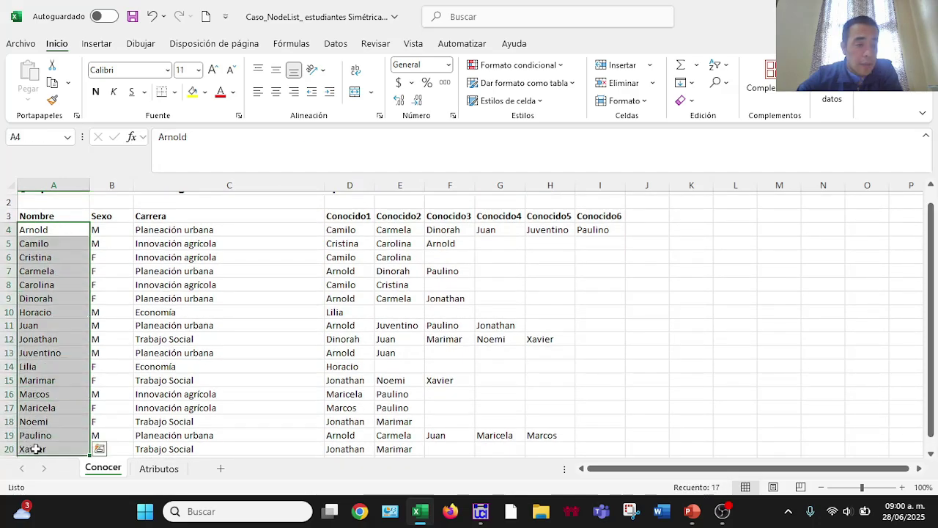
scroll(35, 447, "down", 1)
scroll(35, 444, "up", 1)
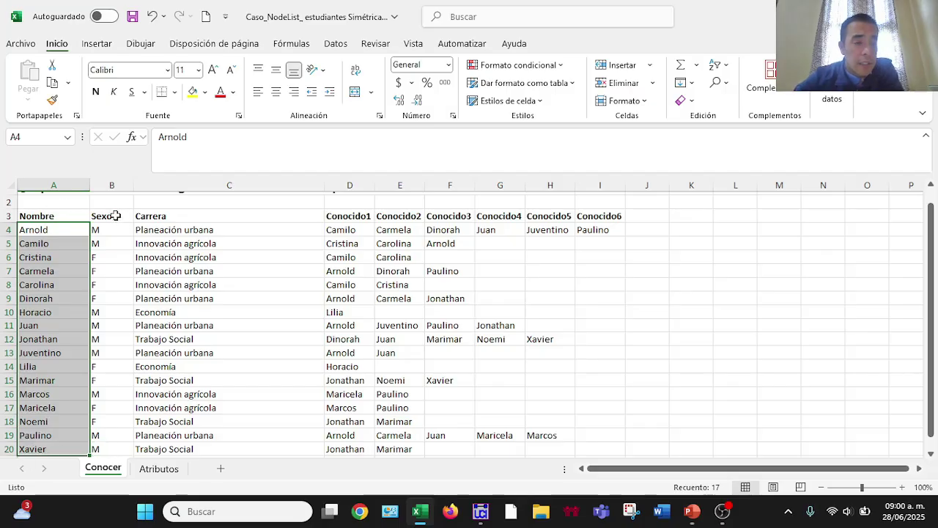
left_click_drag(115, 216, 166, 224)
left_click(114, 253)
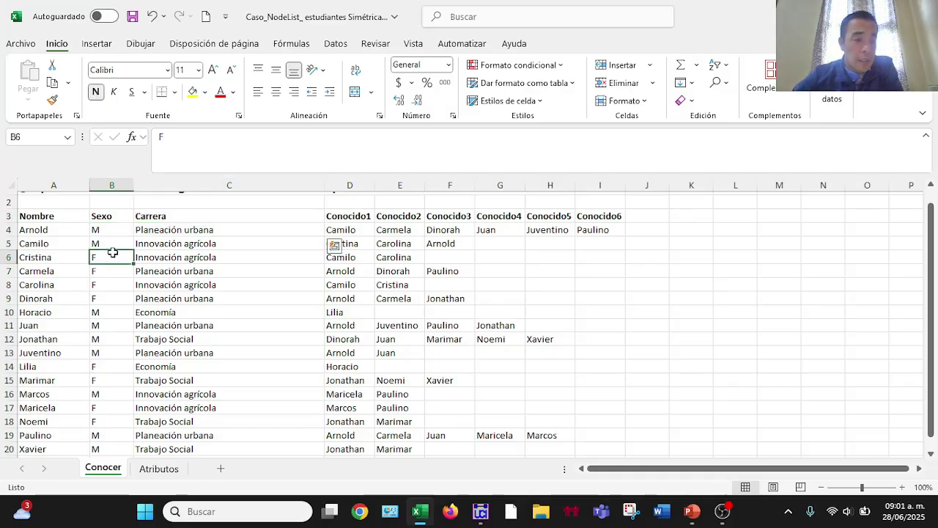
left_click(110, 217)
left_click(160, 216)
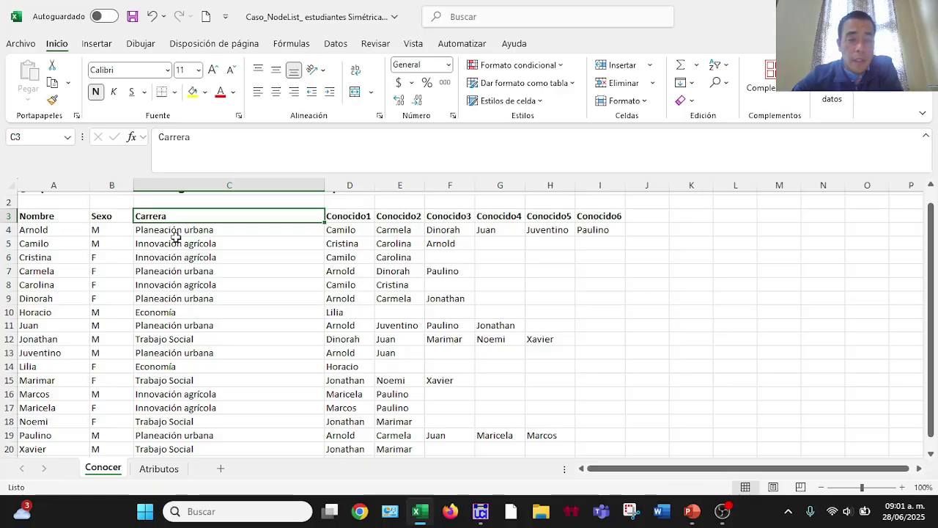
left_click_drag(355, 216, 606, 224)
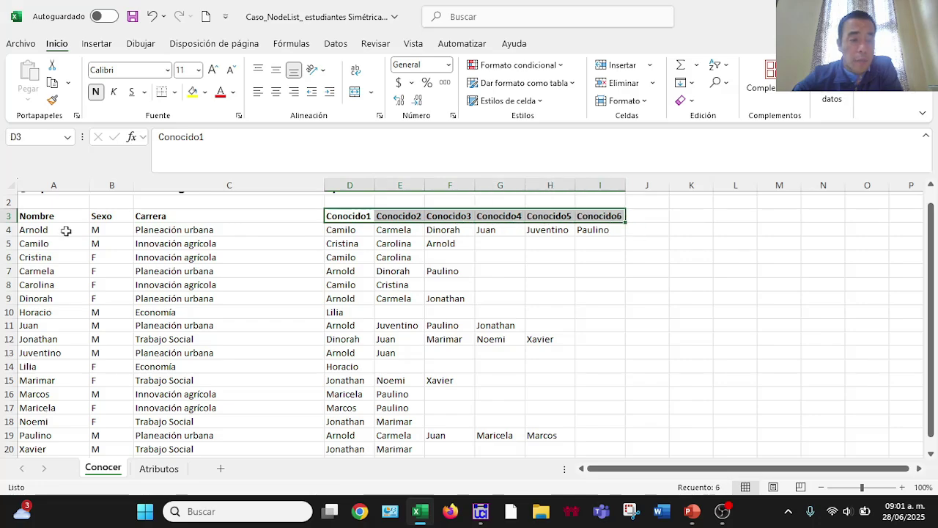
- Examine which acquaintances the first three students in rows 4 to 6 reported across the Conocido columns
left_click(25, 231)
scroll(60, 235, "up", 1)
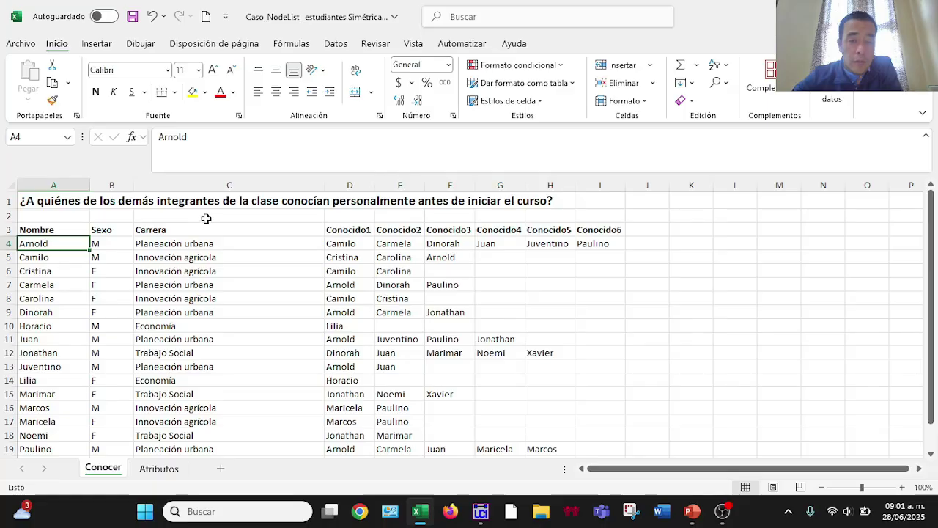
left_click(342, 242)
left_click(402, 241)
left_click(445, 241)
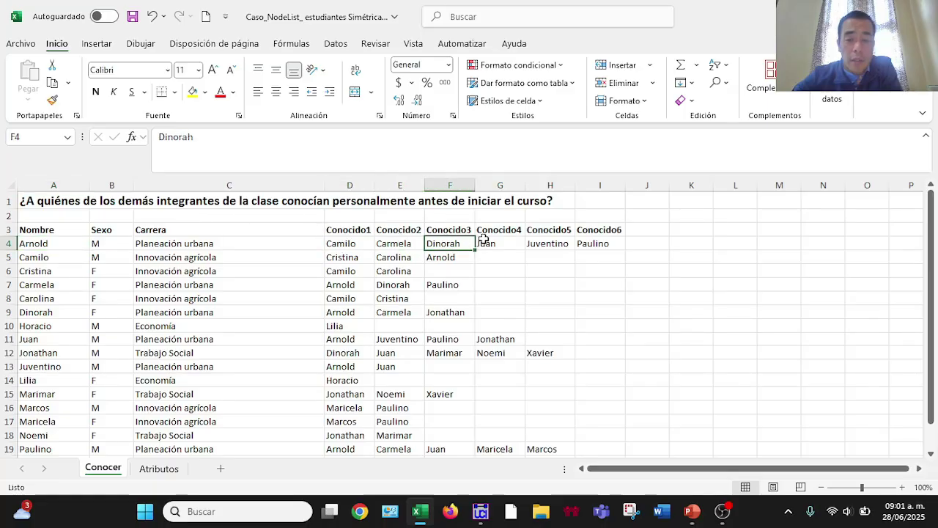
left_click(484, 241)
left_click(543, 241)
left_click(590, 242)
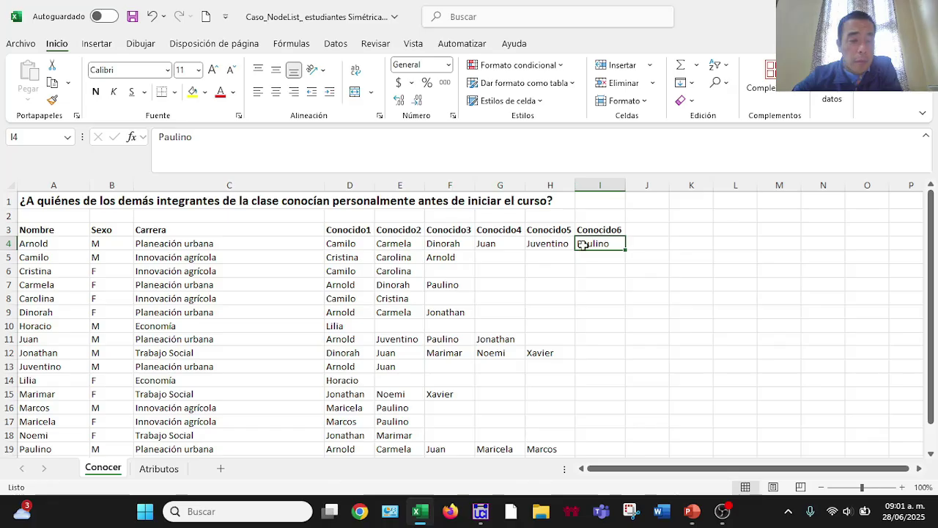
left_click(31, 259)
left_click(9, 258)
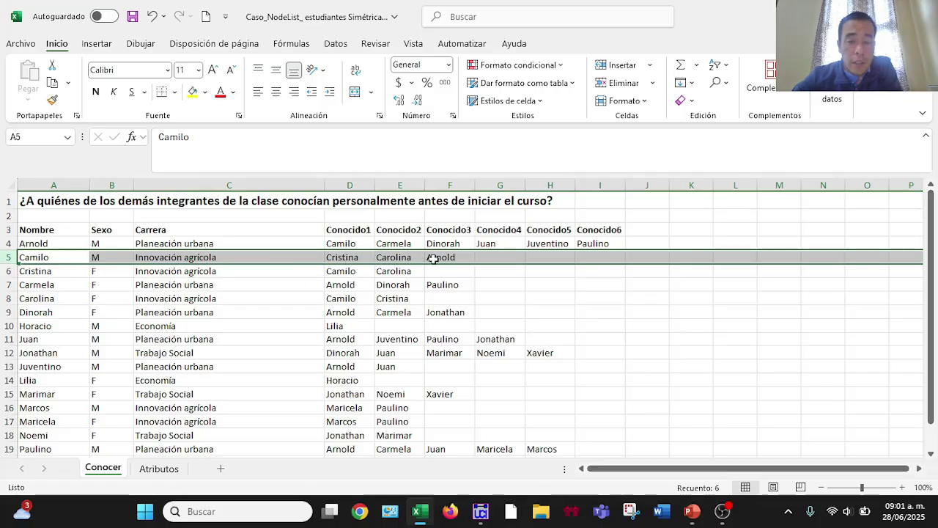
left_click(9, 269)
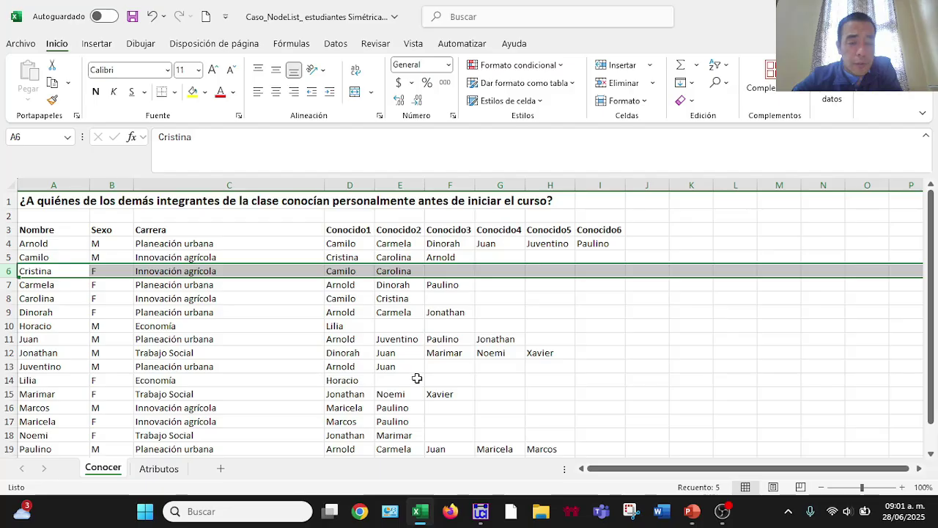
scroll(416, 377, "down", 1)
scroll(417, 378, "up", 1)
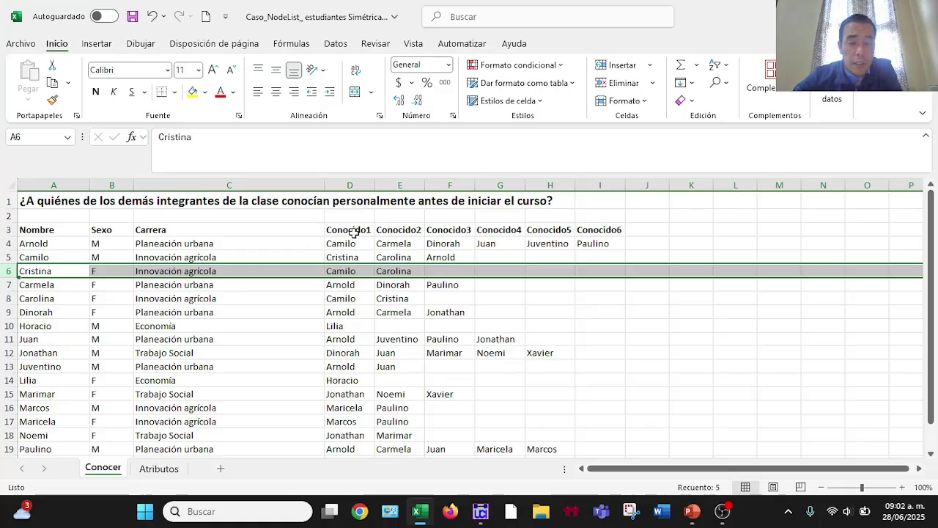
left_click_drag(354, 233, 403, 246)
left_click(400, 256)
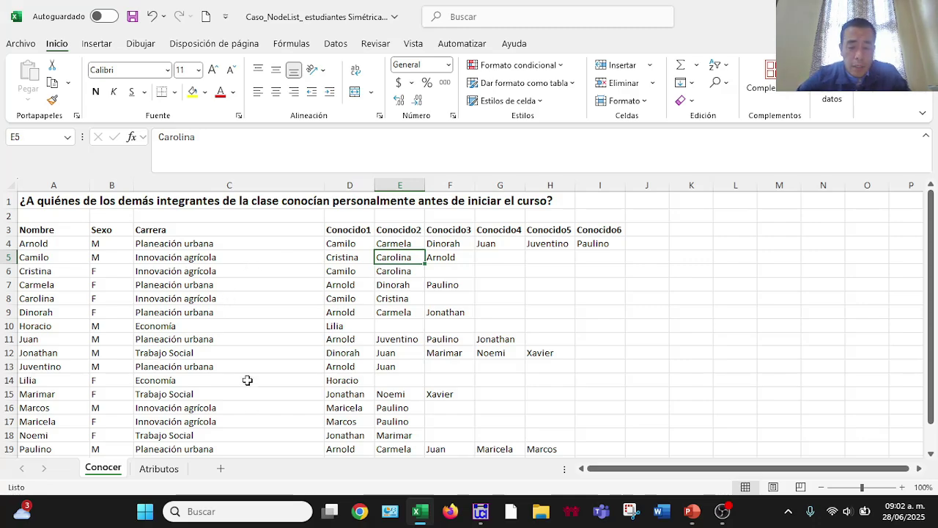
- Switch to UCINET, open the DL Editor and choose the Nodelist1 (ego alter1 alter2 ...) data format
left_click(480, 511)
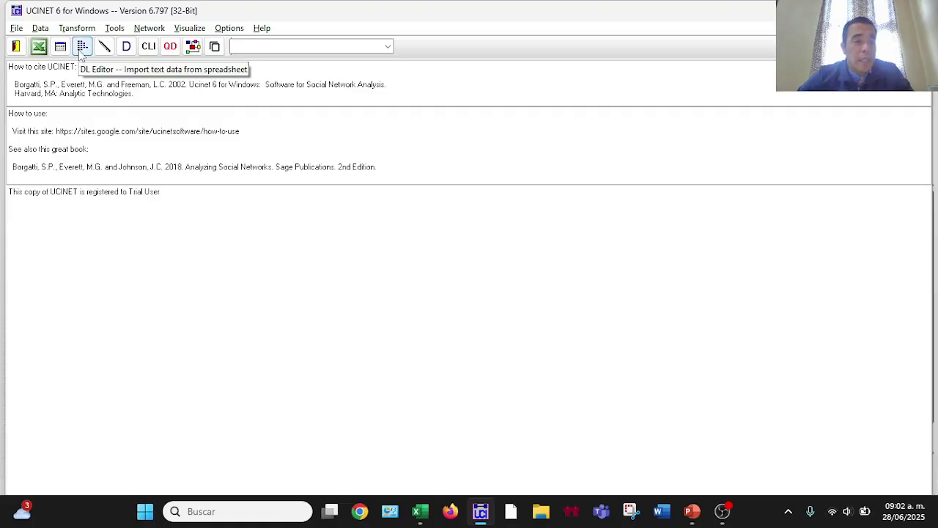
left_click(82, 49)
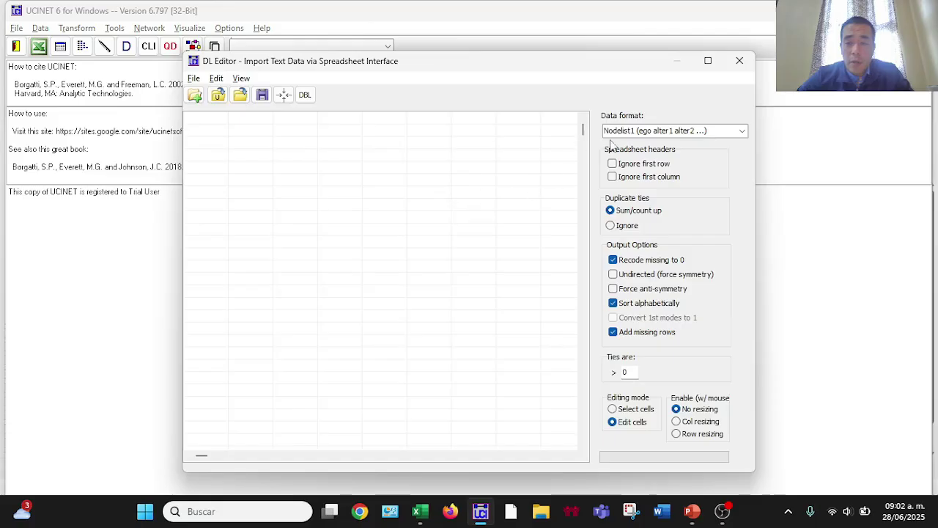
left_click(663, 134)
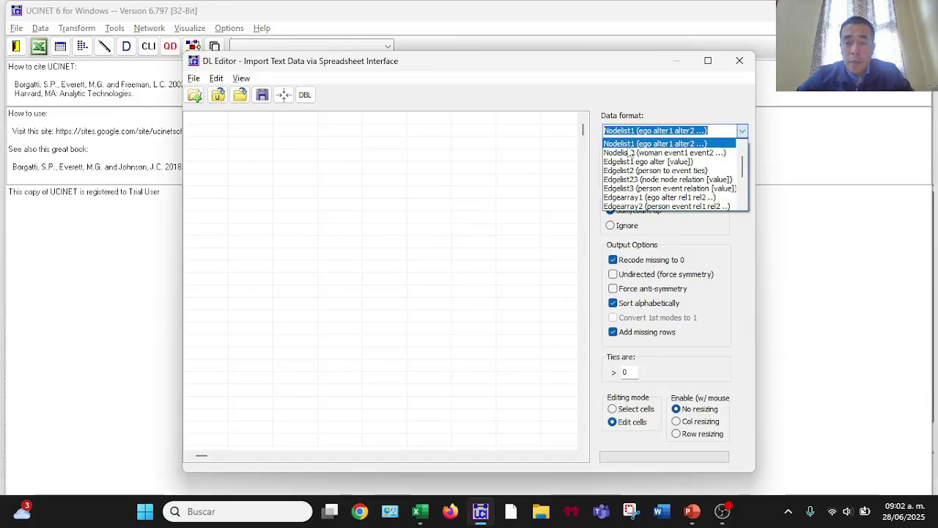
scroll(660, 169, "up", 1)
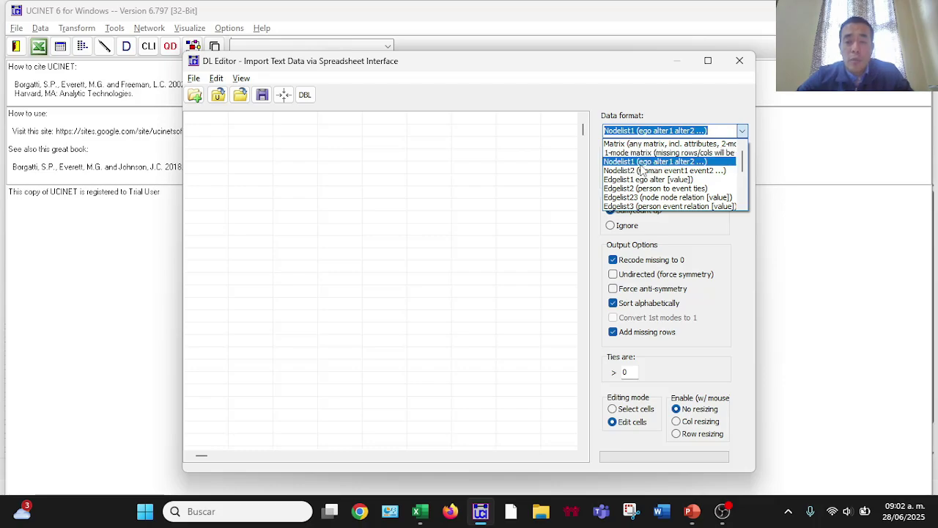
left_click(680, 162)
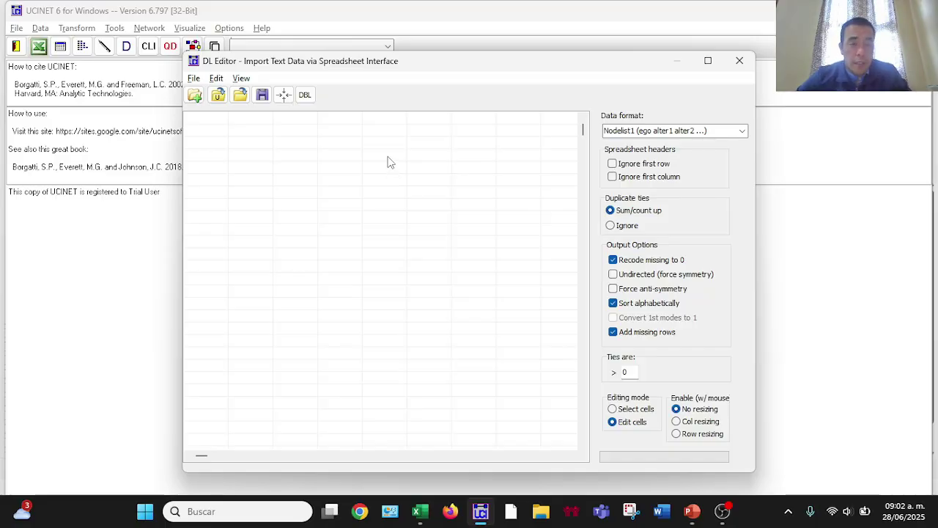
- Copy the student names in A4:A20 of the Excel Conocer sheet into the first column of UCINET's DL Editor
key("alt+Tab")
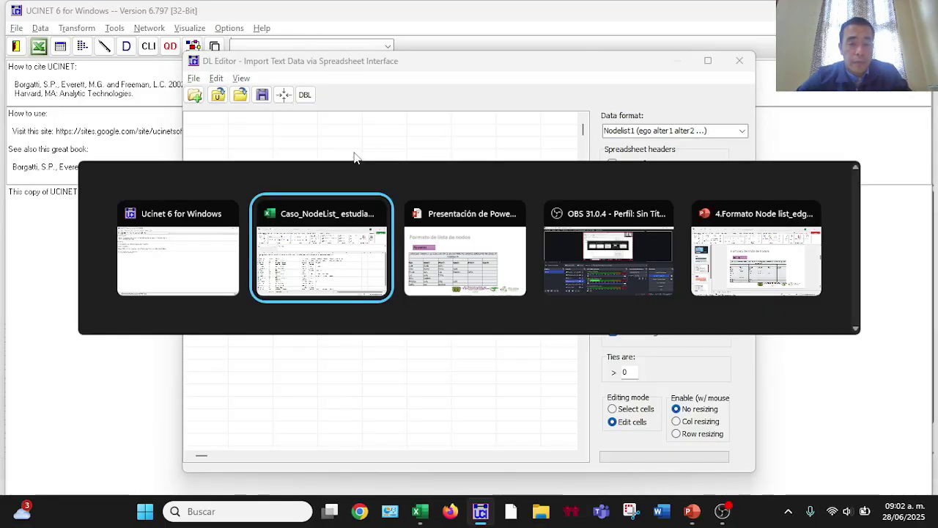
scroll(262, 236, "down", 2)
scroll(263, 243, "up", 2)
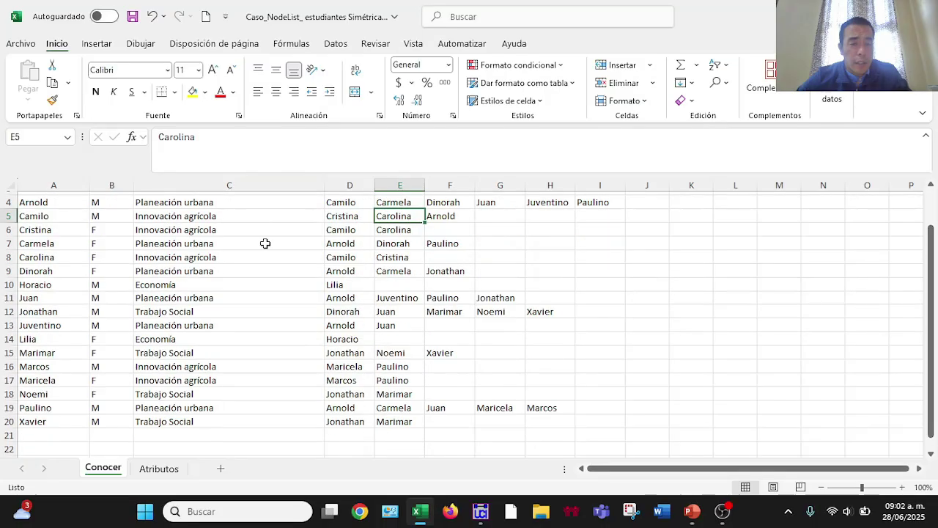
left_click_drag(925, 250, 935, 268)
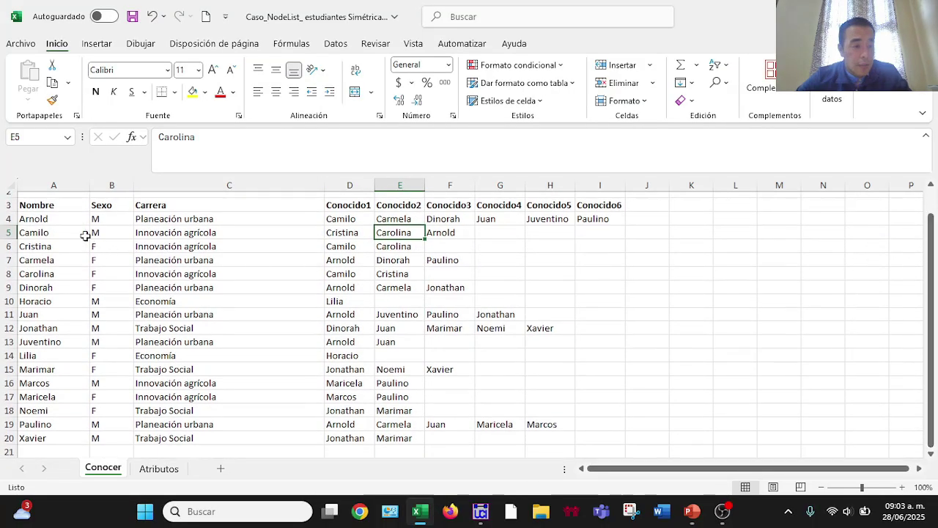
left_click_drag(66, 220, 70, 439)
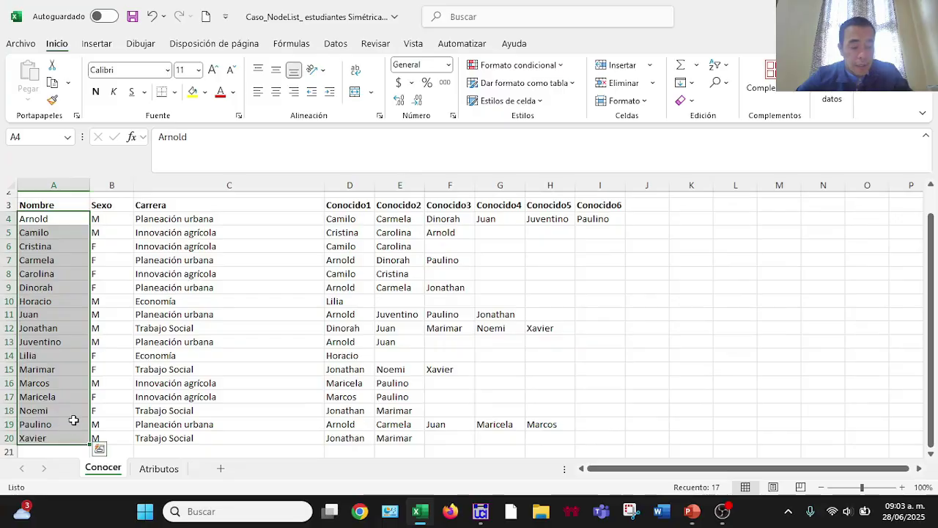
key("ctrl+c")
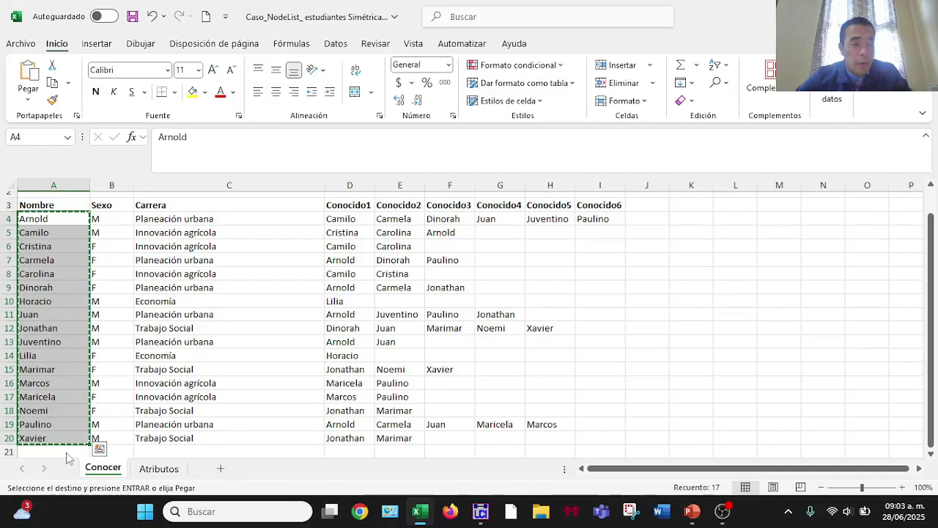
key("alt+Tab")
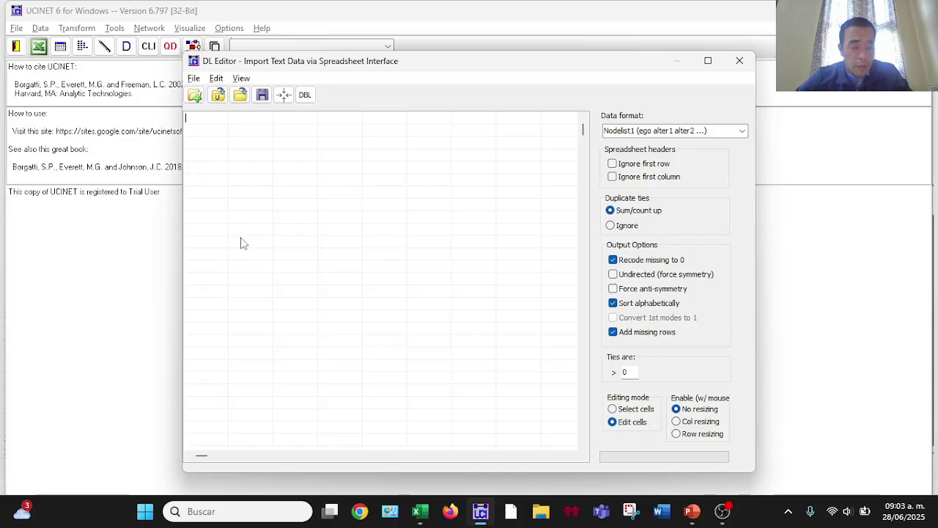
left_click(213, 121)
key("ctrl+v")
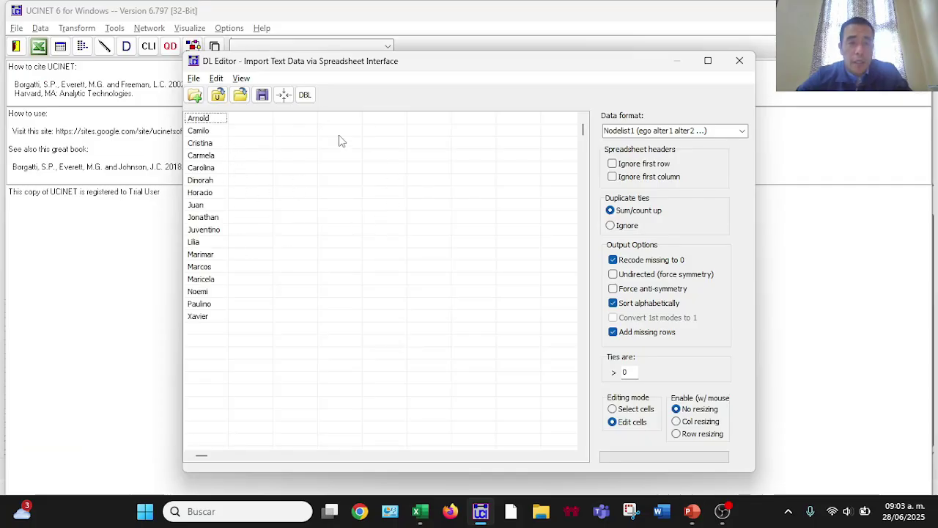
- Switch to the Excel Conocer sheet and copy the Conocido1 to Conocido6 entries in D4:I20
key("alt+Tab")
key("Tab")
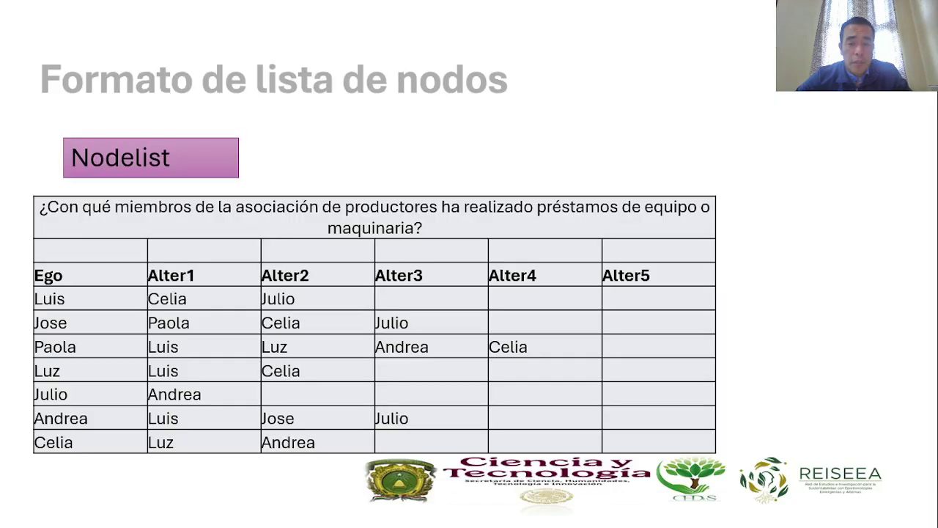
key("alt+Tab")
key("Tab")
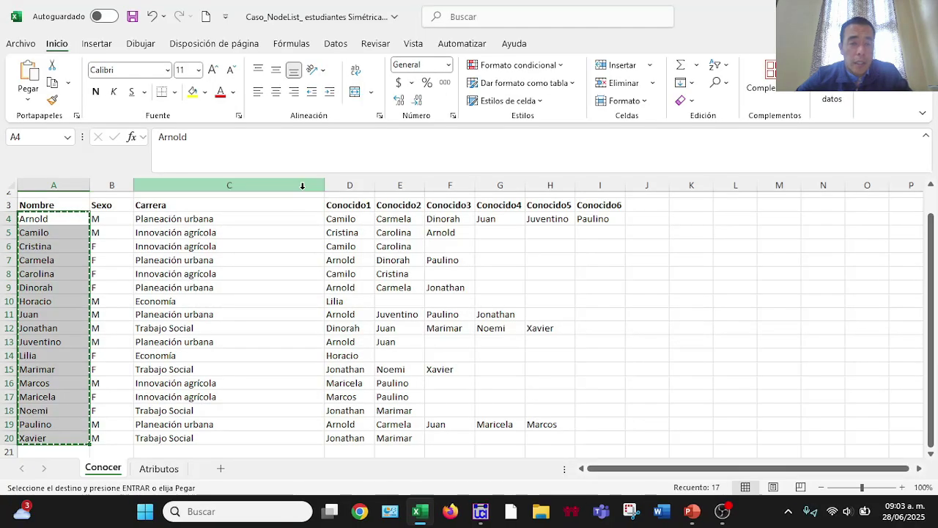
left_click_drag(336, 214, 594, 449)
left_click_drag(597, 443, 598, 443)
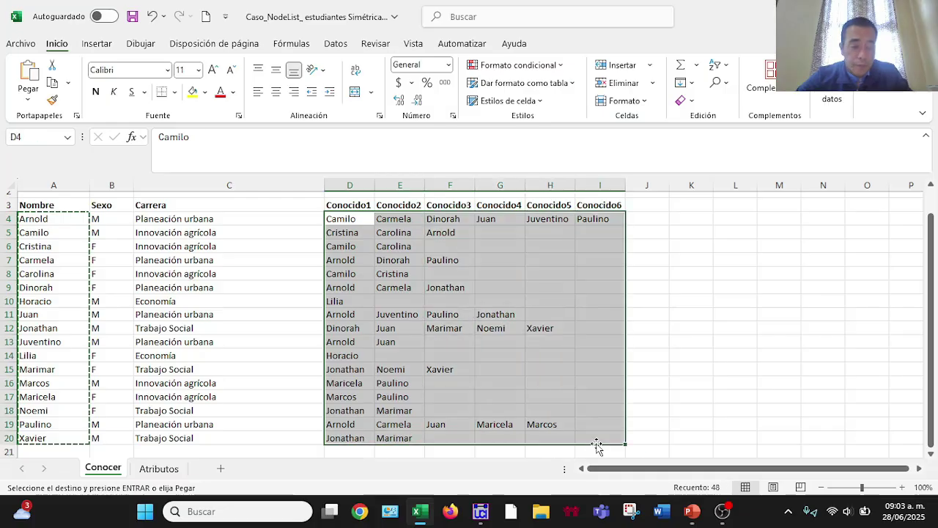
key("ctrl+c")
- Switch to UCINET and paste the copied acquaintances into the DL Editor from the second column of the first row
key("alt+Tab")
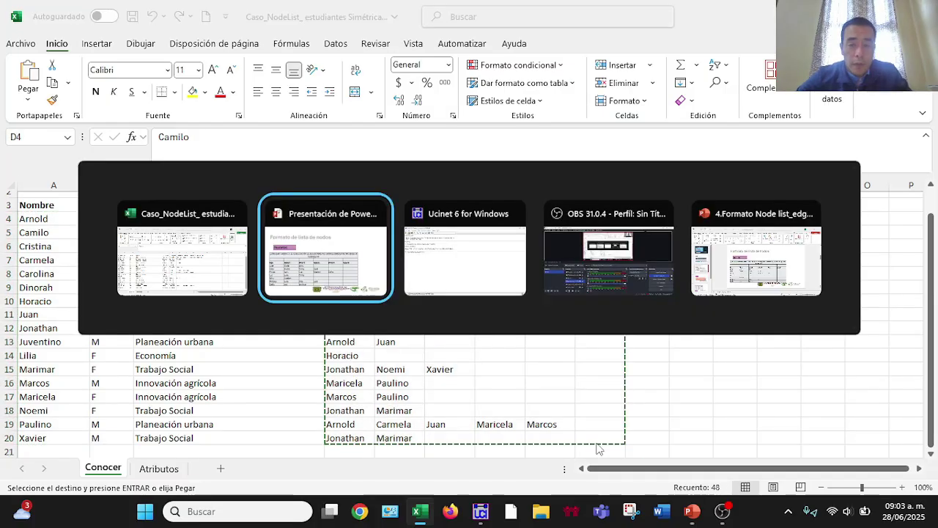
key("alt+Tab")
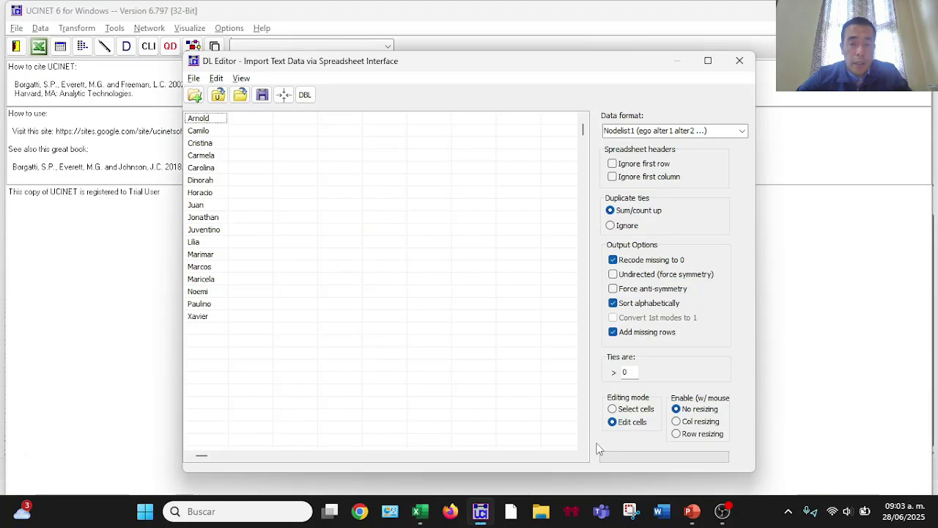
left_click(243, 122)
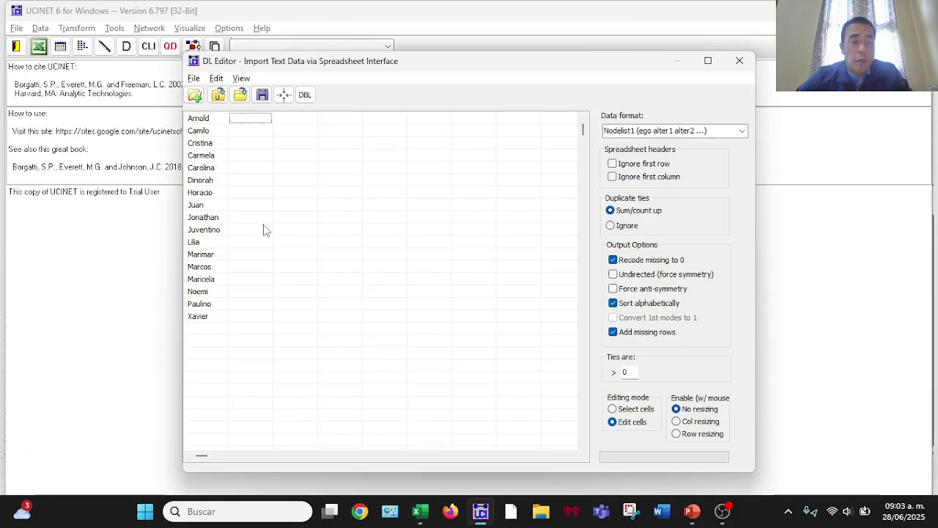
key("ctrl+v")
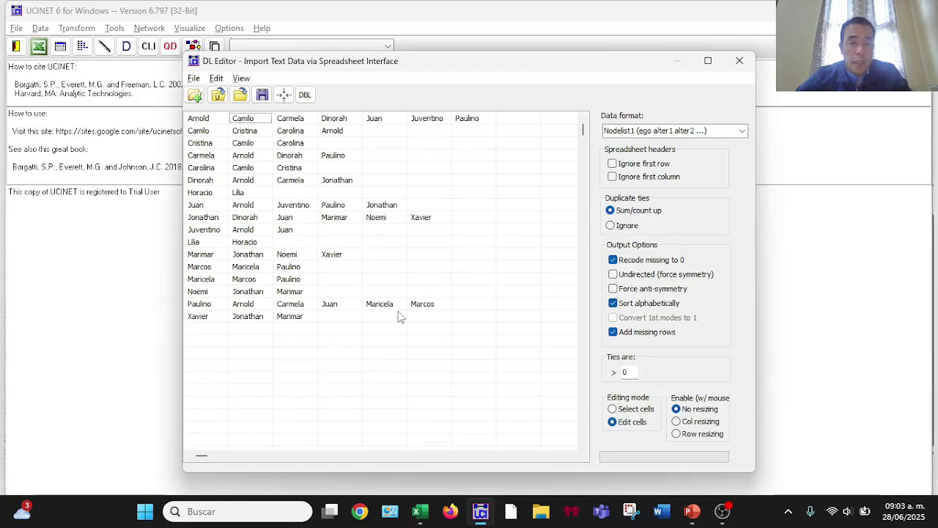
left_click(403, 365)
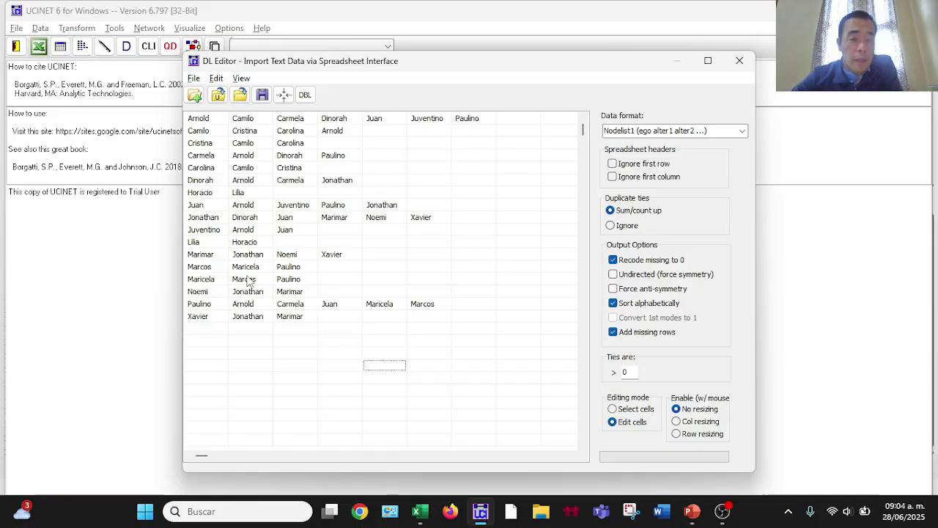
- Save the node list as a UCINET dataset named ARS_Nodelist_estudieantes in the ARS Junio 2025 folder
left_click(262, 96)
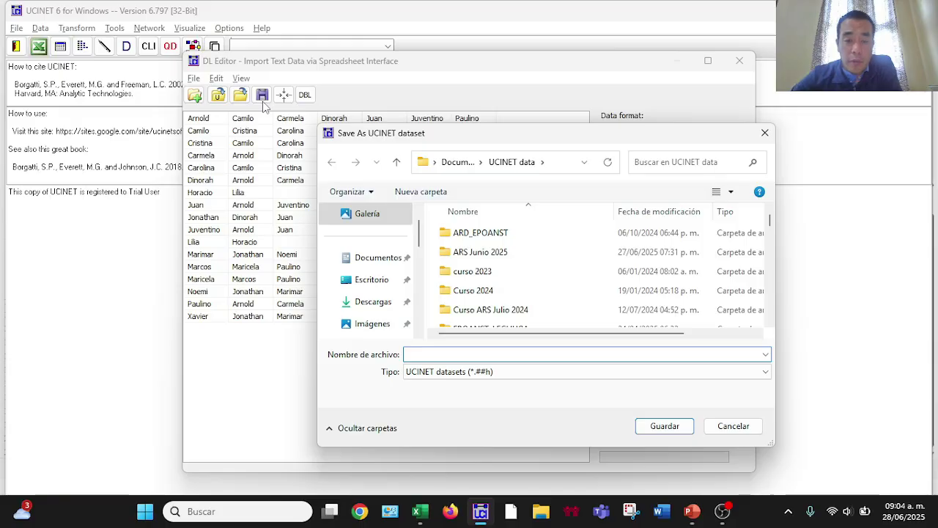
left_click(485, 254)
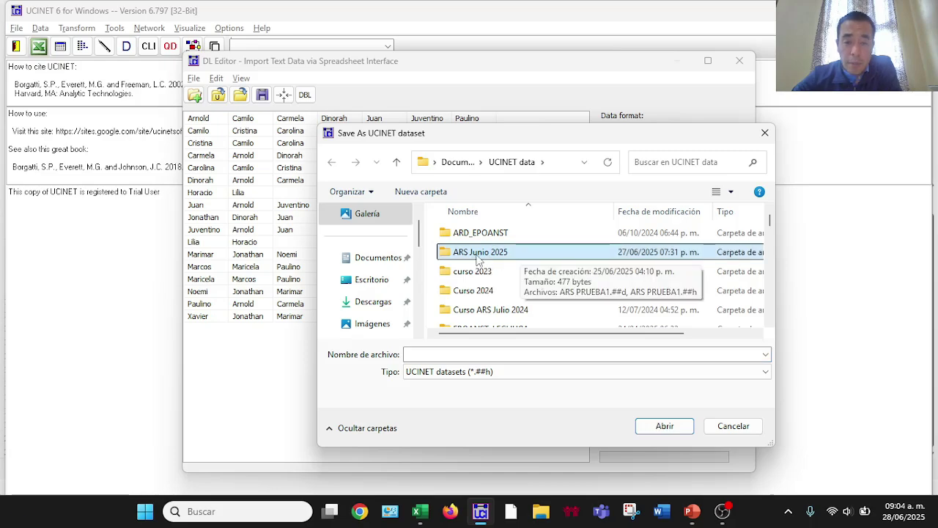
double_click(534, 261)
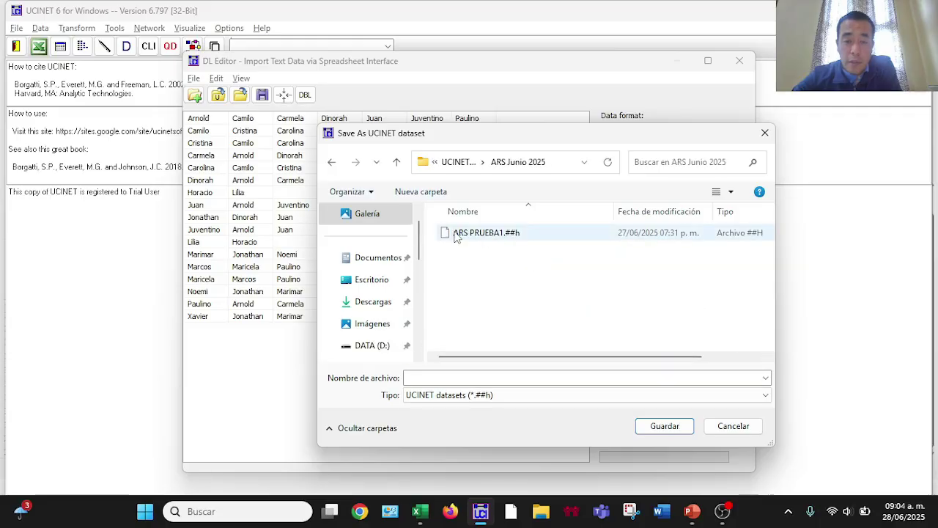
left_click(448, 379)
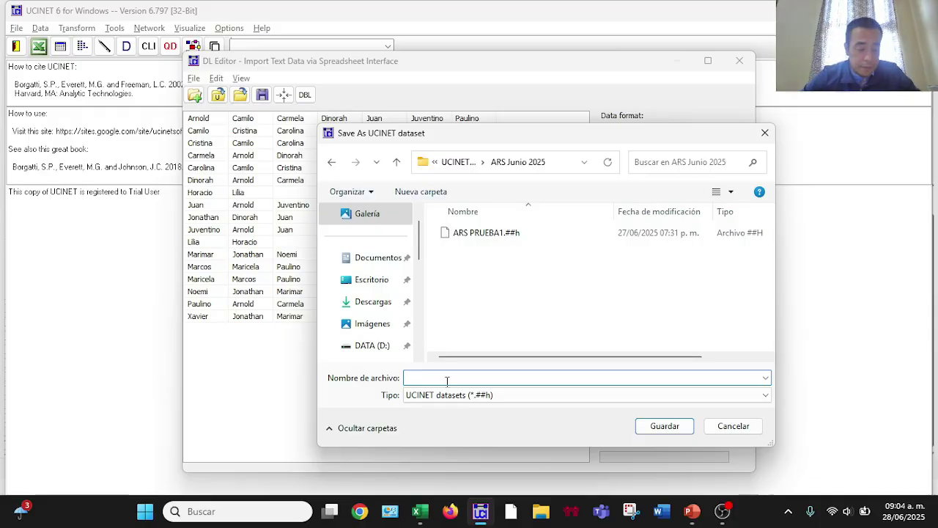
type("AR")
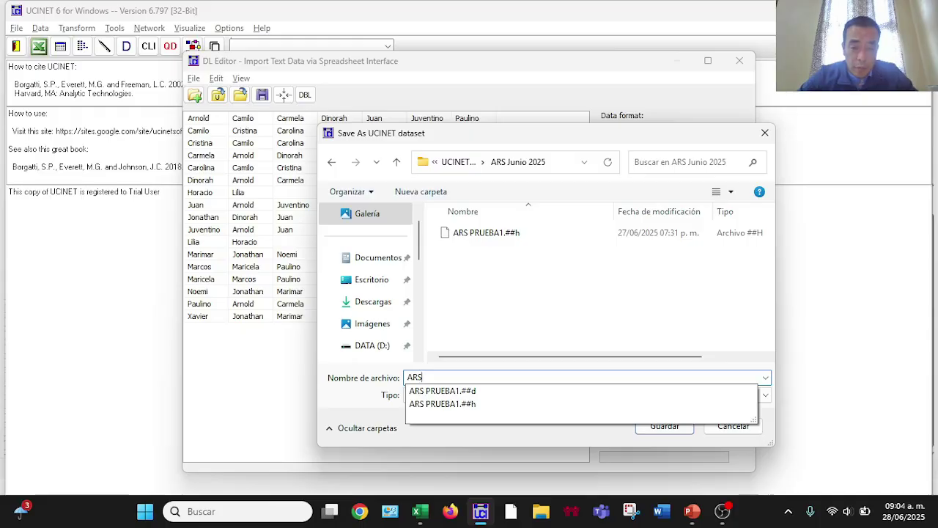
type("S_")
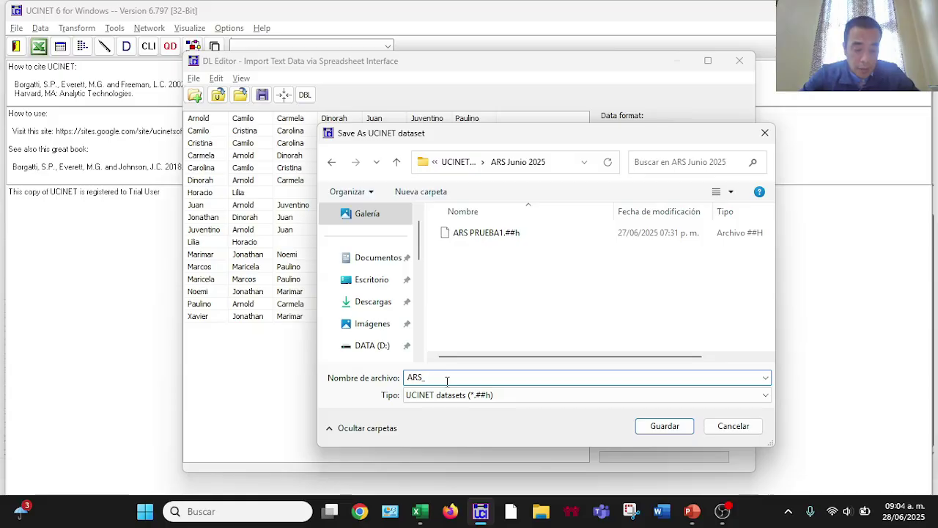
type("Nodelist_")
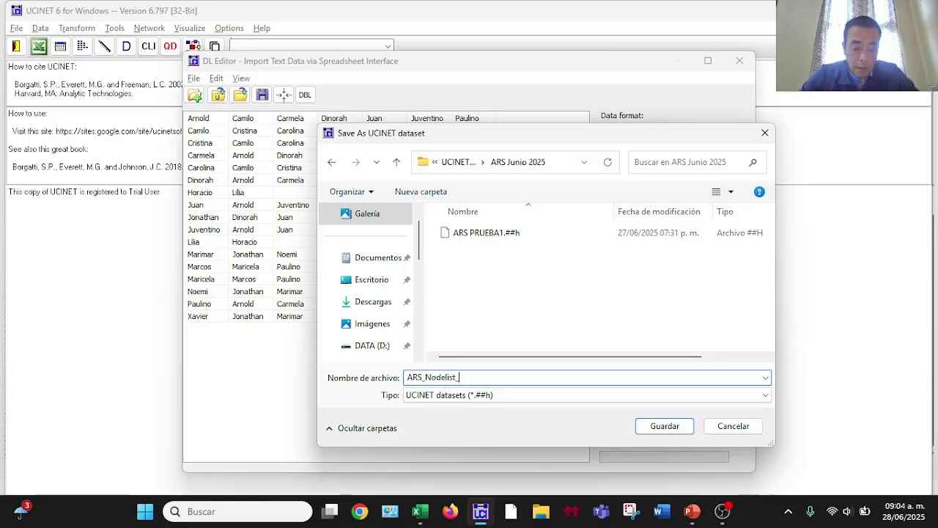
type("estudiean")
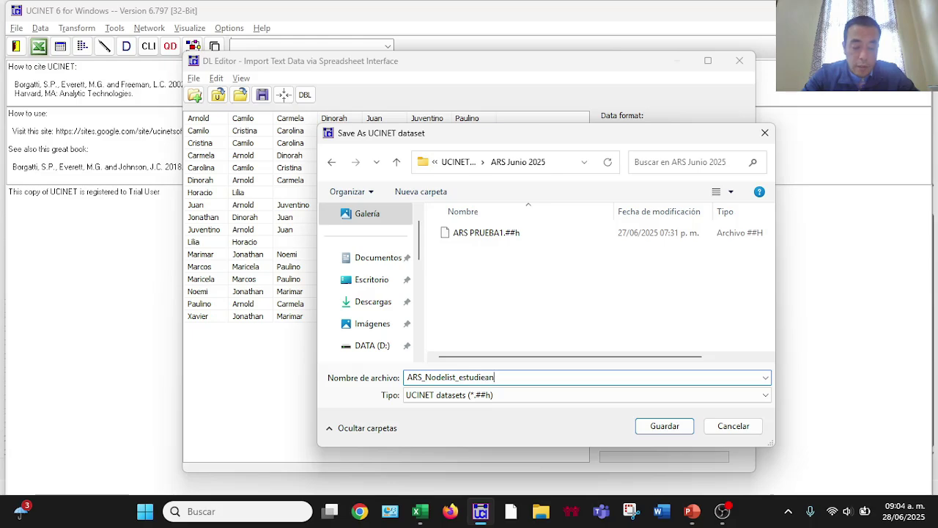
type("tes")
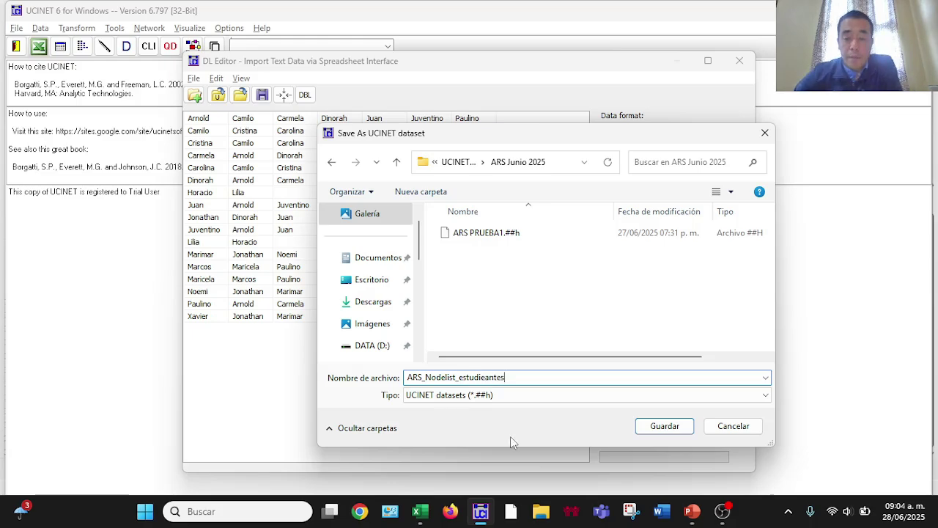
left_click(665, 426)
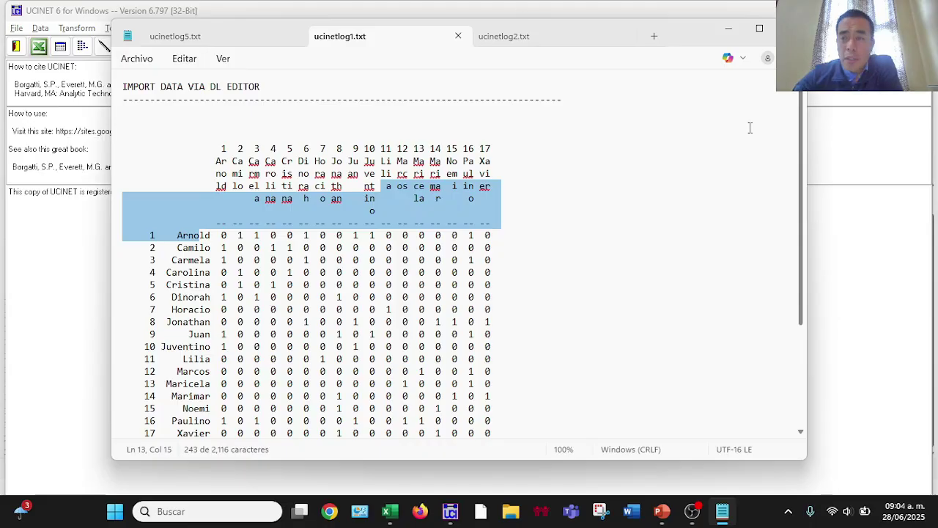
- Examine the adjacency matrix, its dimensions and the output file path in the import log ucinetlog1.txt
left_click_drag(802, 122, 832, 150)
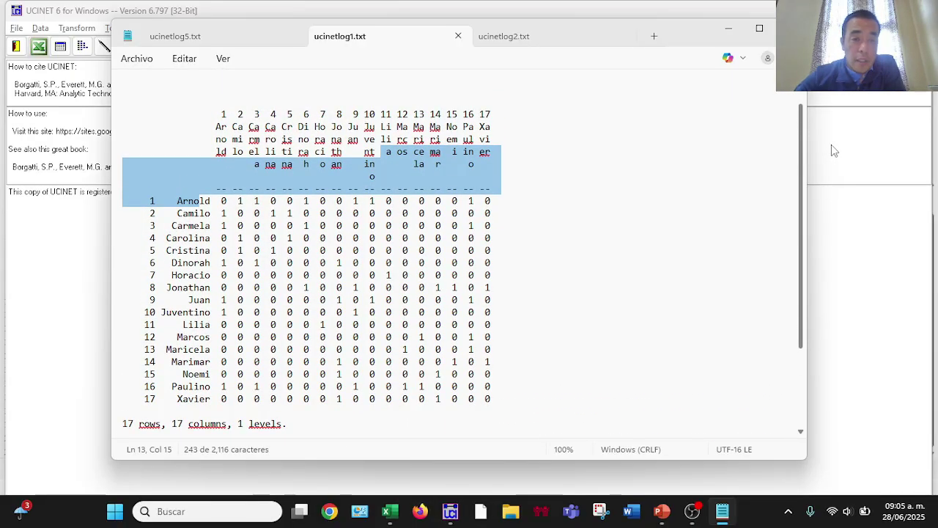
left_click(563, 177)
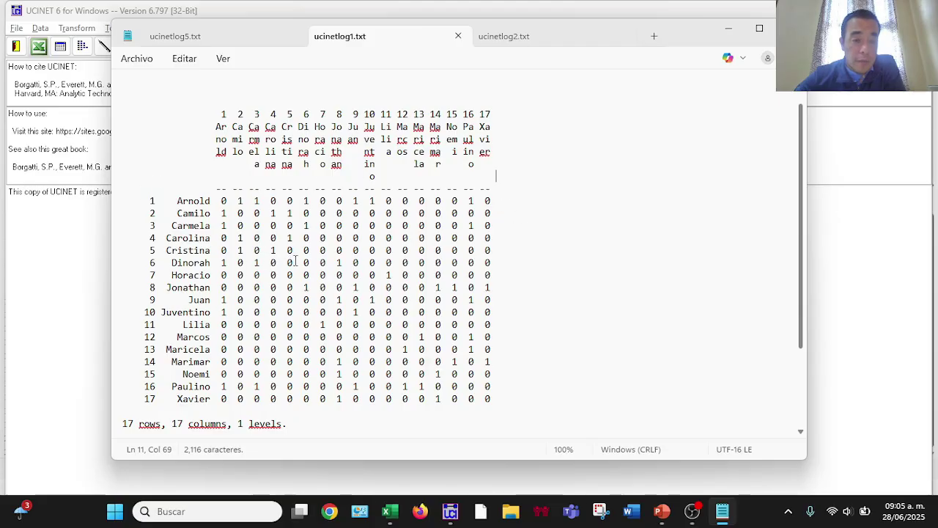
scroll(295, 262, "up", 1)
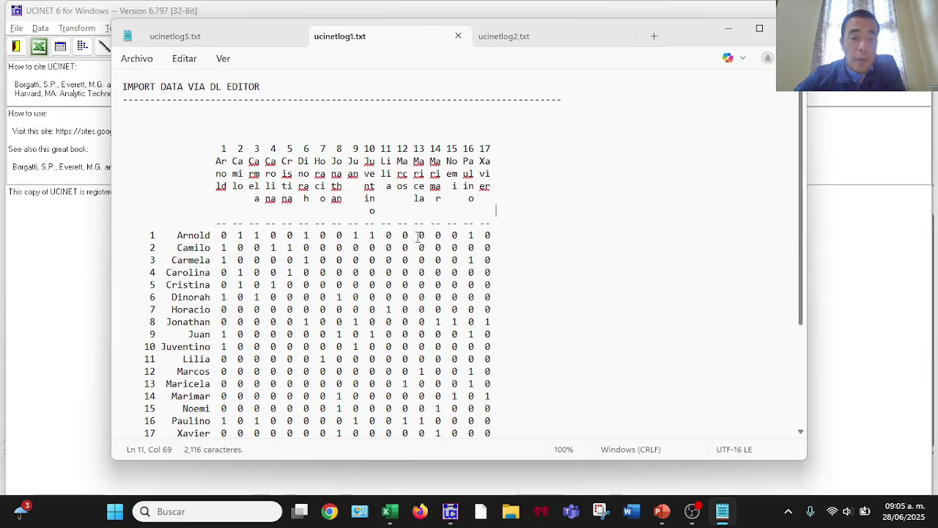
scroll(418, 235, "down", 3)
scroll(420, 233, "up", 2)
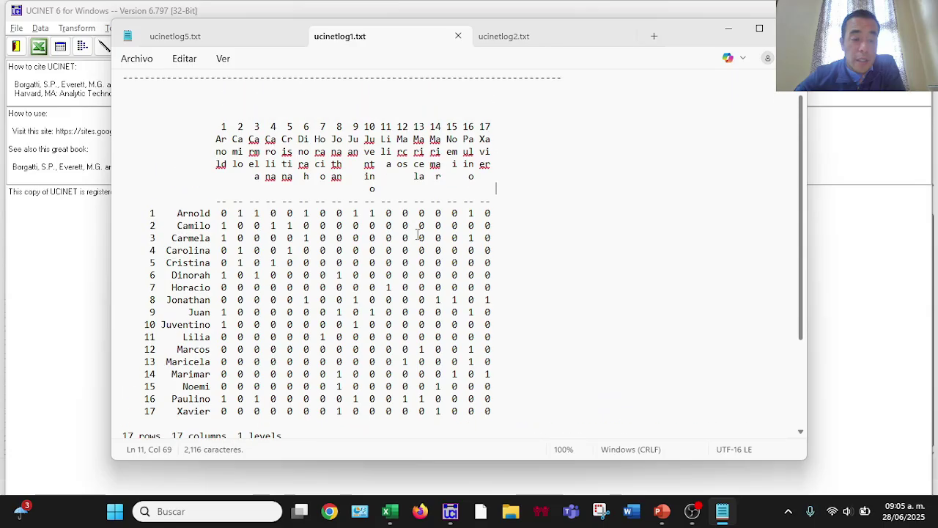
scroll(418, 235, "down", 1)
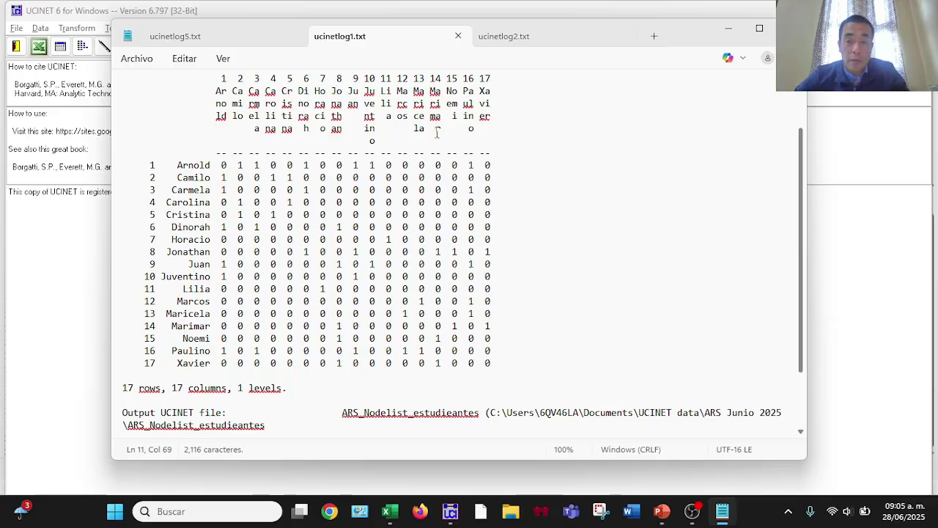
scroll(358, 217, "up", 2)
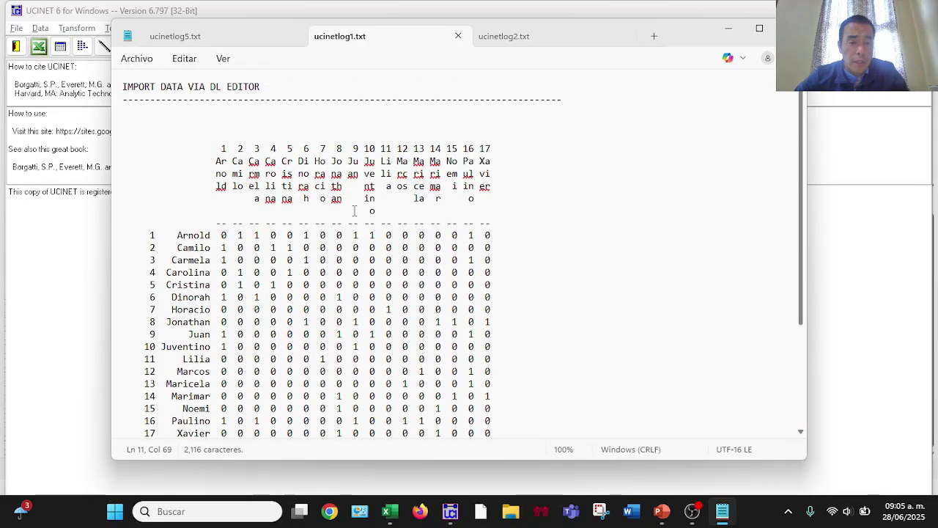
- Close the ucinetlog1.txt and ucinetlog2.txt logs and the Notepad window to return to UCINET
left_click(457, 37)
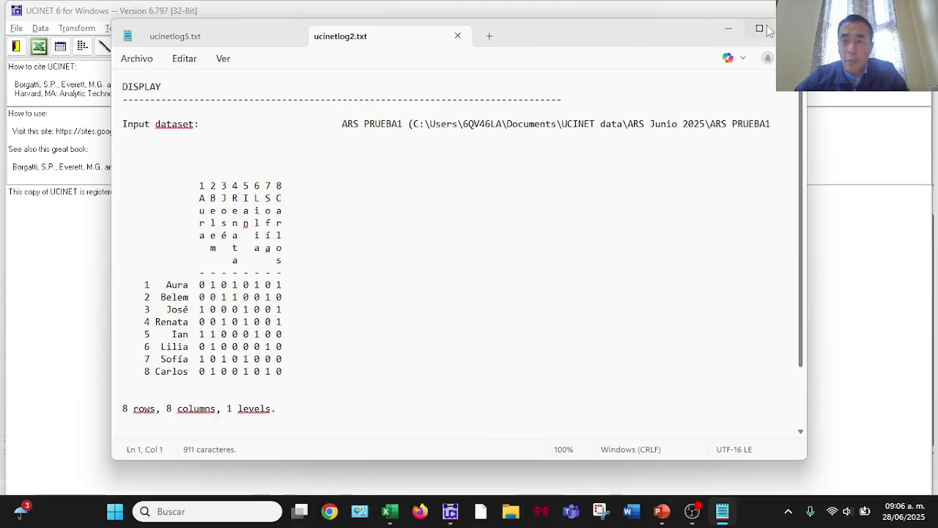
left_click(458, 37)
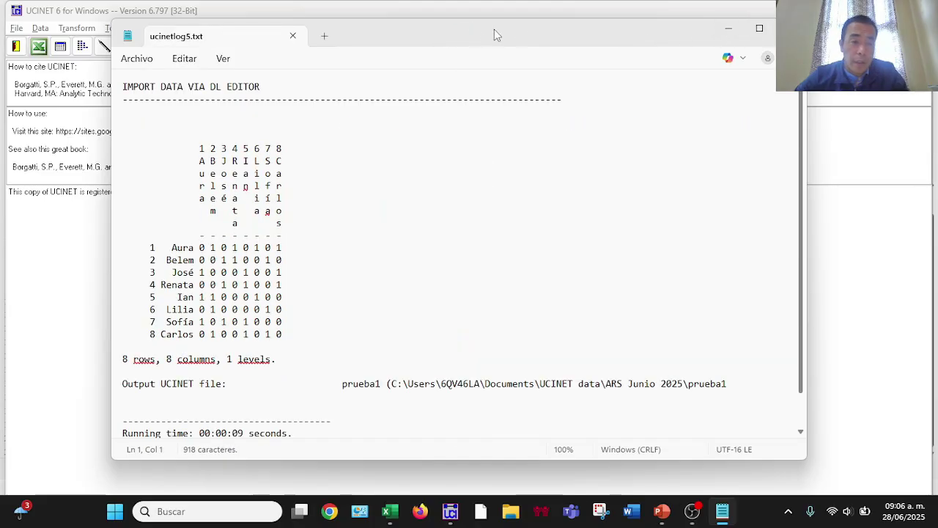
left_click(791, 29)
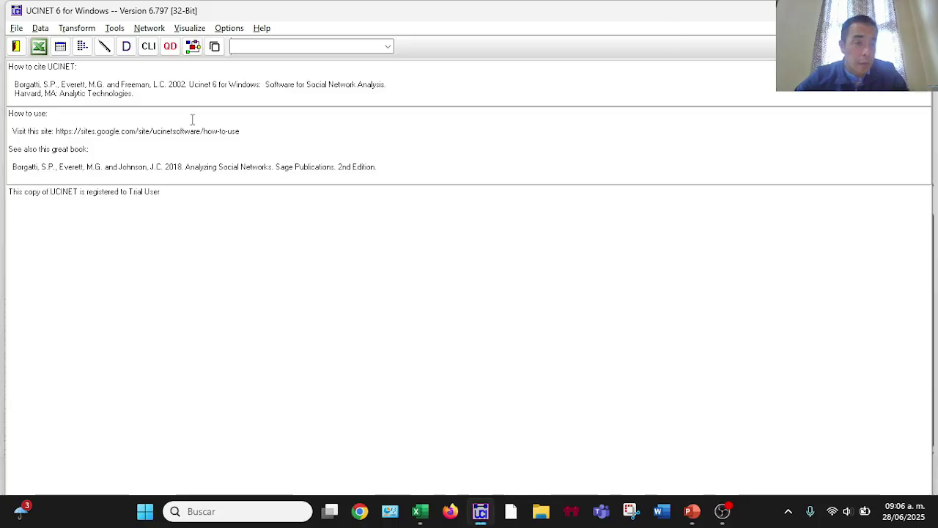
- Display the ARS_Nodelist_estudieantes.##h dataset from the ARS Junio 2025 folder
left_click(129, 49)
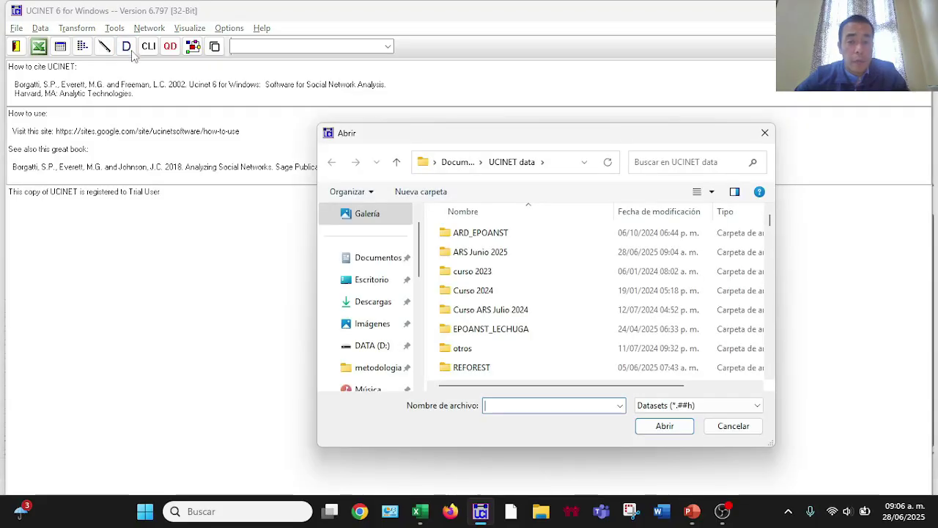
double_click(495, 255)
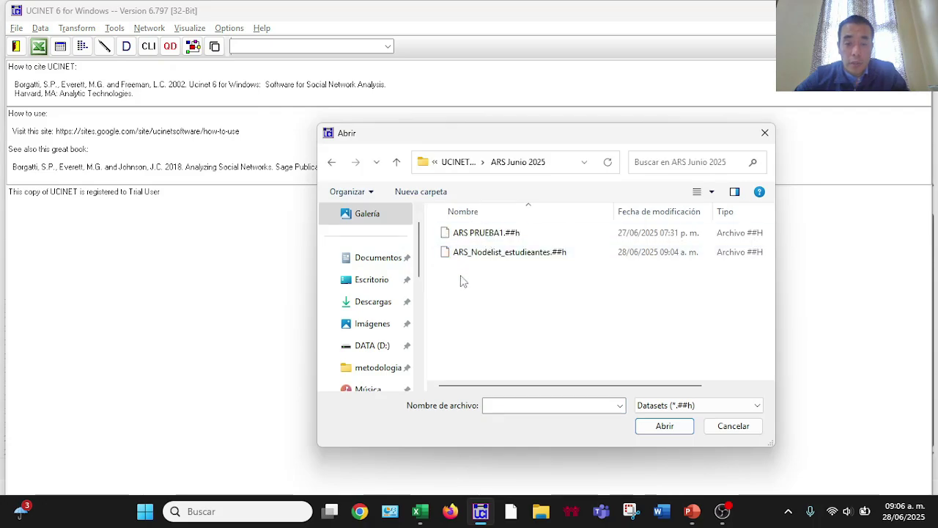
left_click(473, 253)
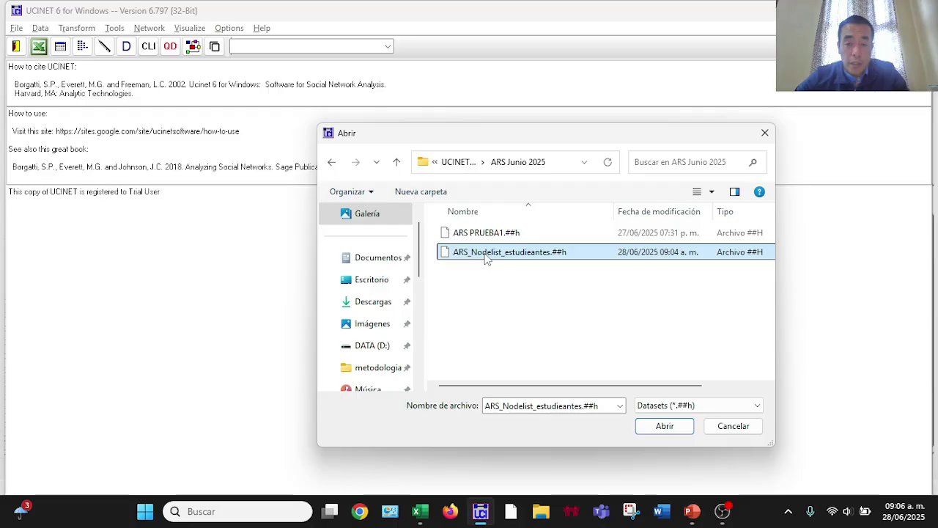
left_click(485, 259)
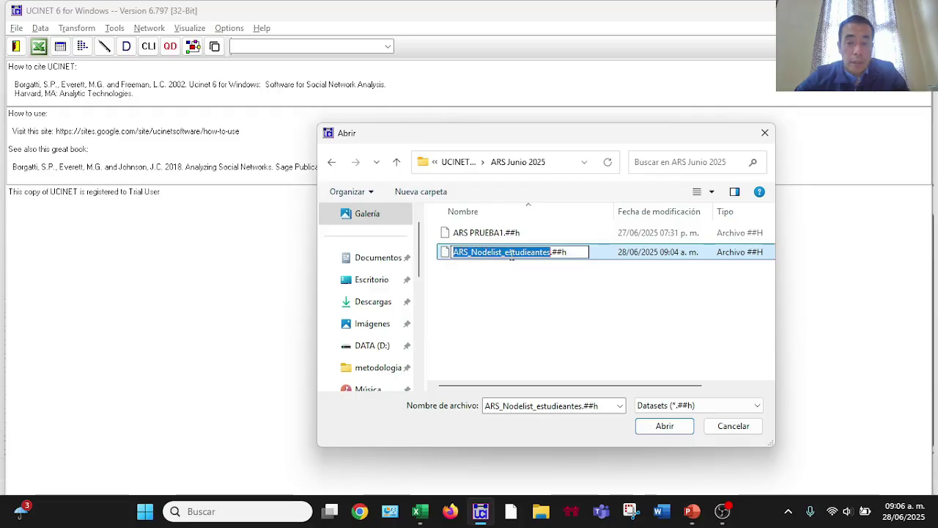
double_click(594, 263)
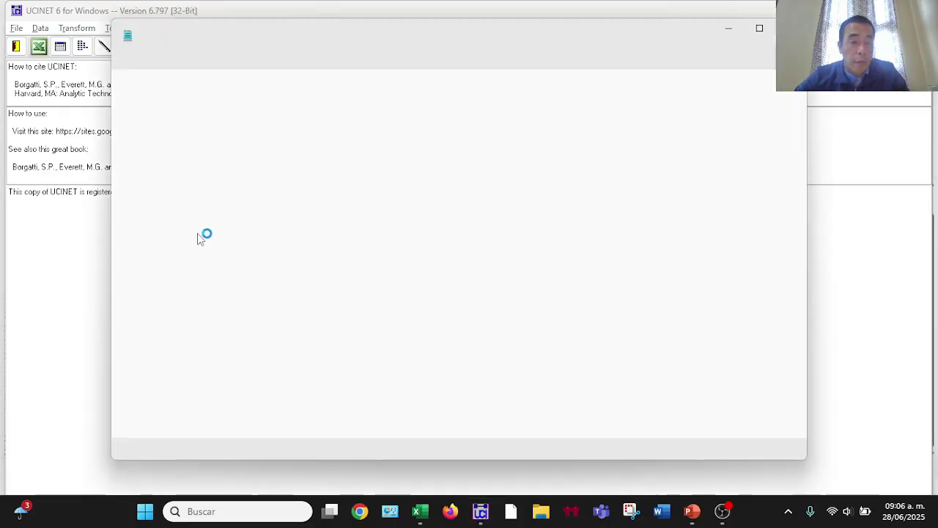
- Review the displayed student adjacency matrix in the output log and close the log window
scroll(346, 315, "down", 4)
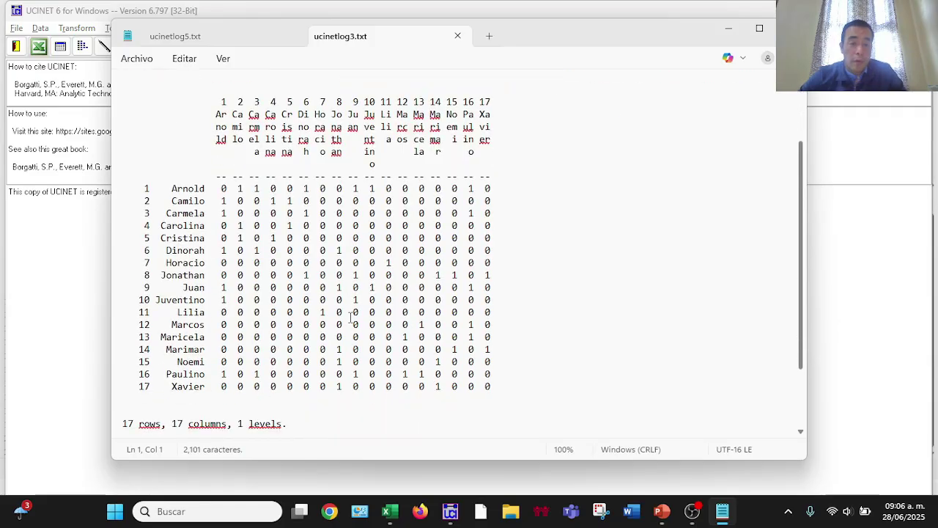
scroll(351, 319, "up", 2)
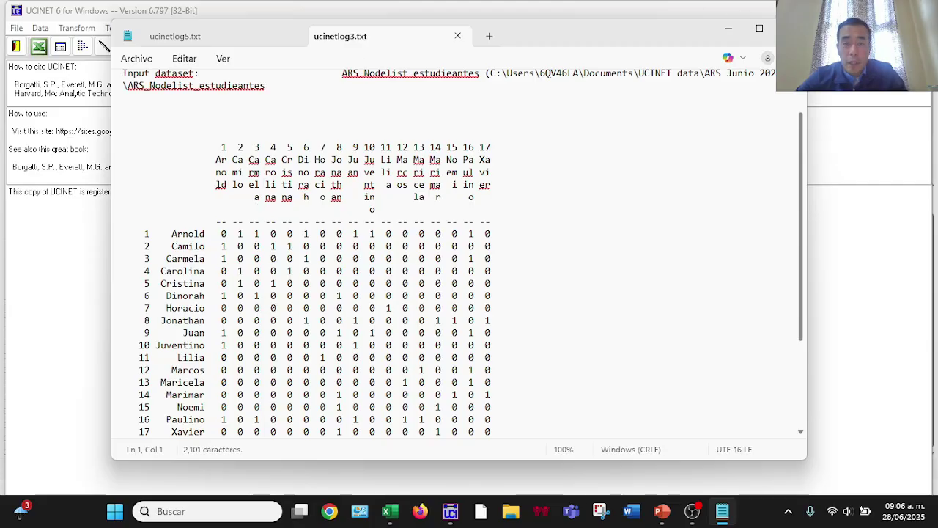
key("alt+F4")
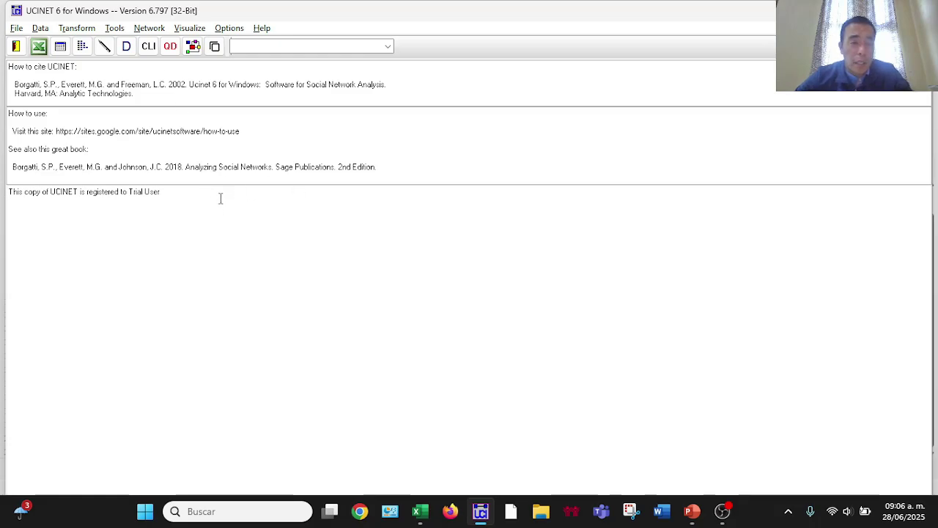
- Launch NetDraw and start opening a Ucinet-format data file with 1-Mode Network(s) as the type of data
left_click(195, 49)
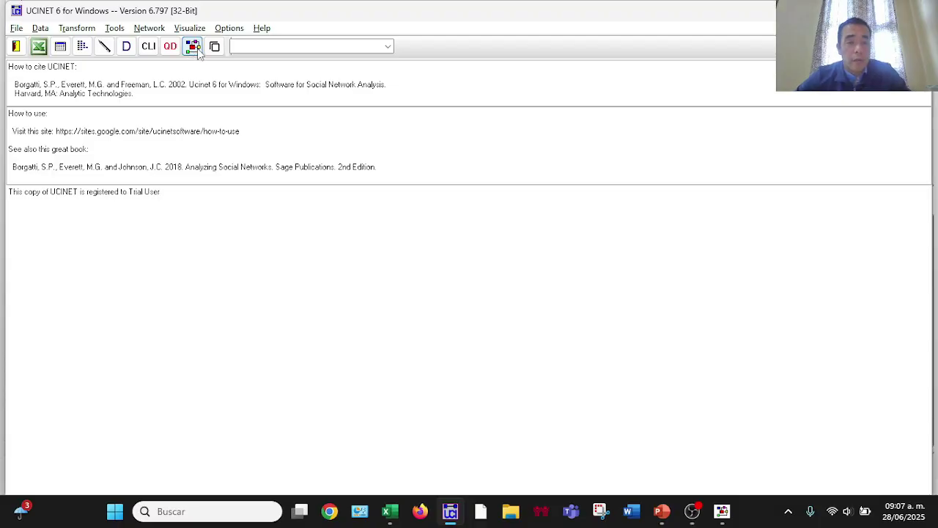
key("alt+Tab")
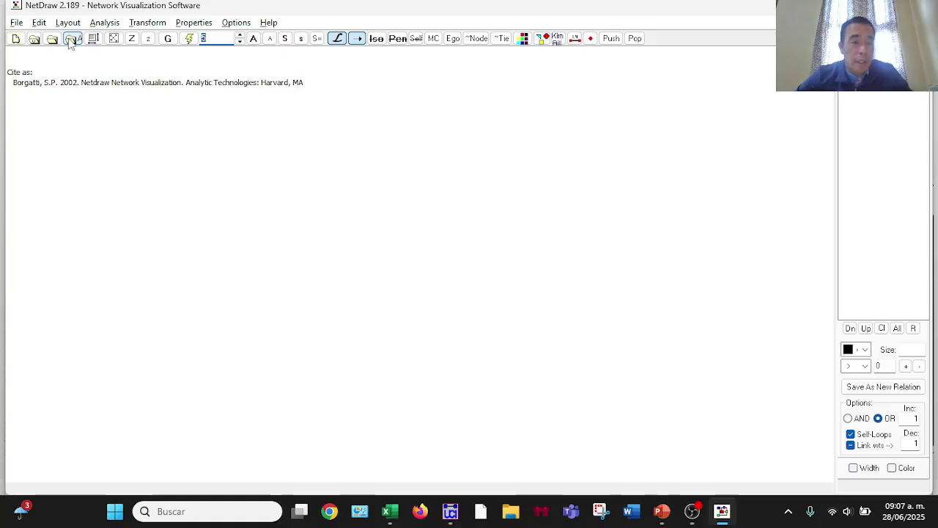
left_click(71, 40)
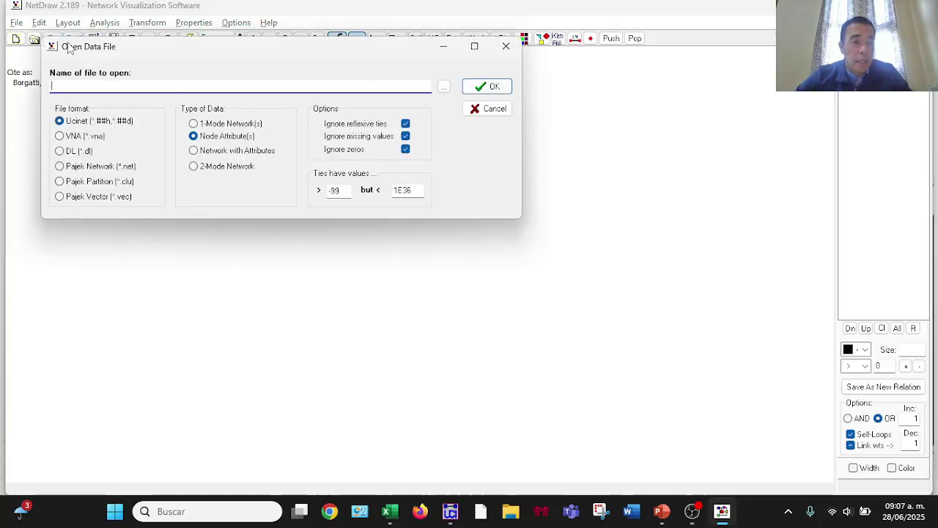
left_click_drag(119, 48, 135, 77)
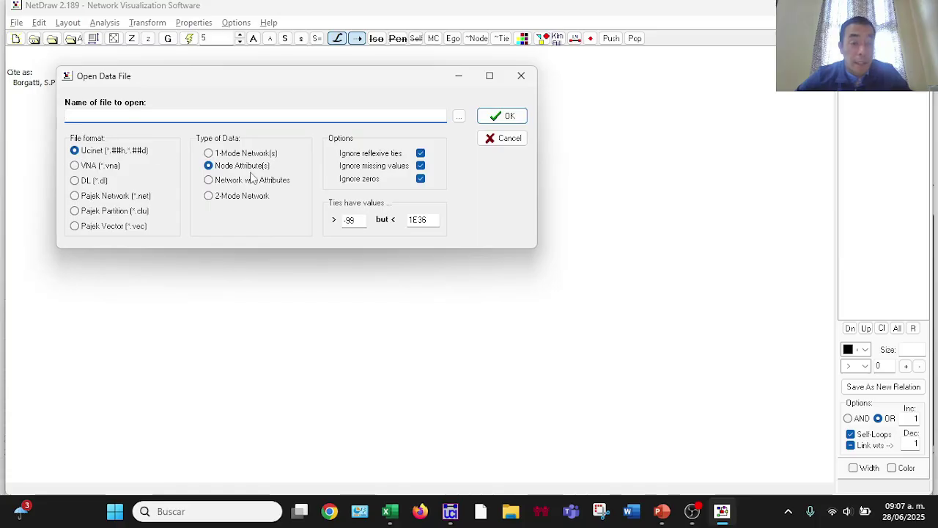
left_click(209, 154)
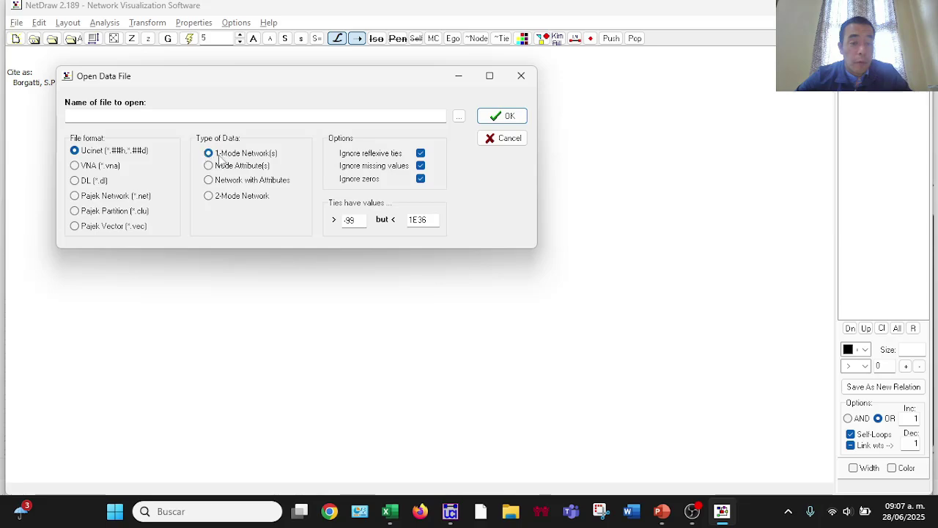
left_click(209, 168)
left_click(209, 154)
left_click_drag(224, 88, 211, 64)
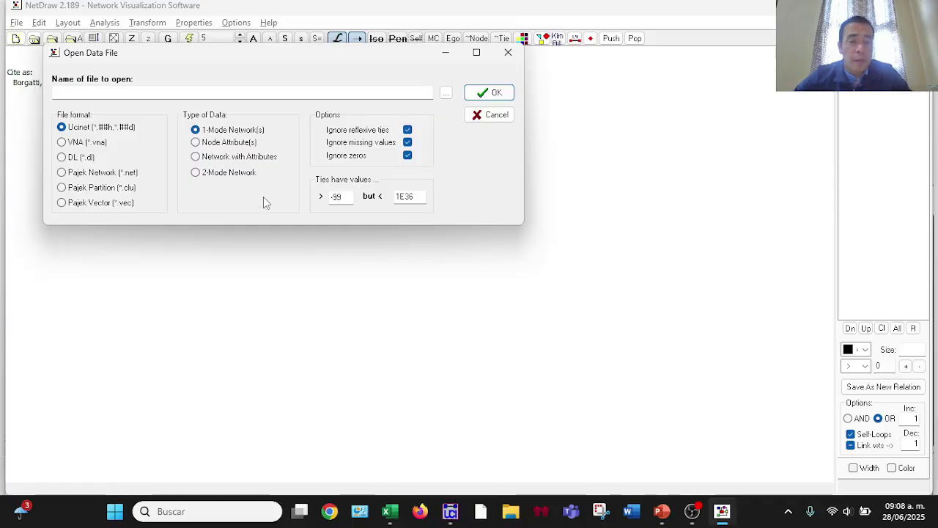
- Load the ARS_Nodelist_estudieantes.##h dataset from the ARS Junio 2025 folder to draw the student network
left_click(448, 96)
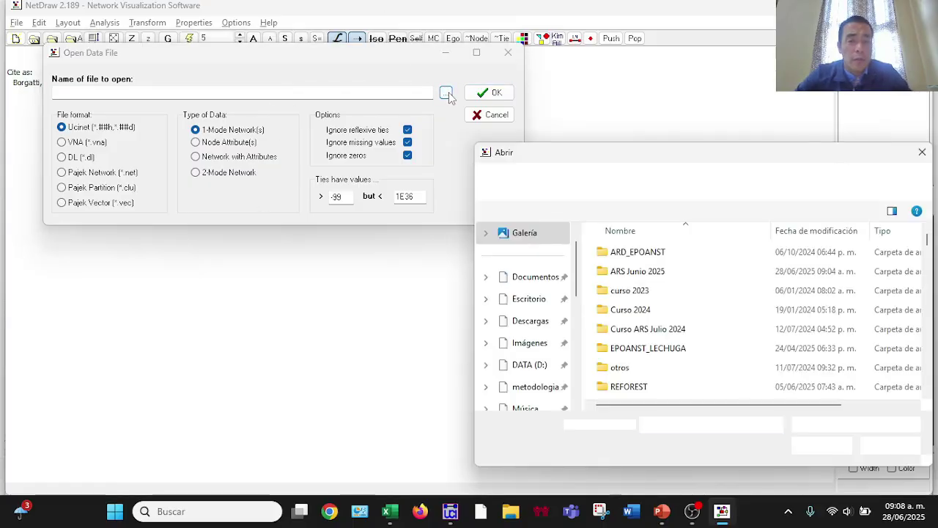
left_click_drag(616, 162, 496, 69)
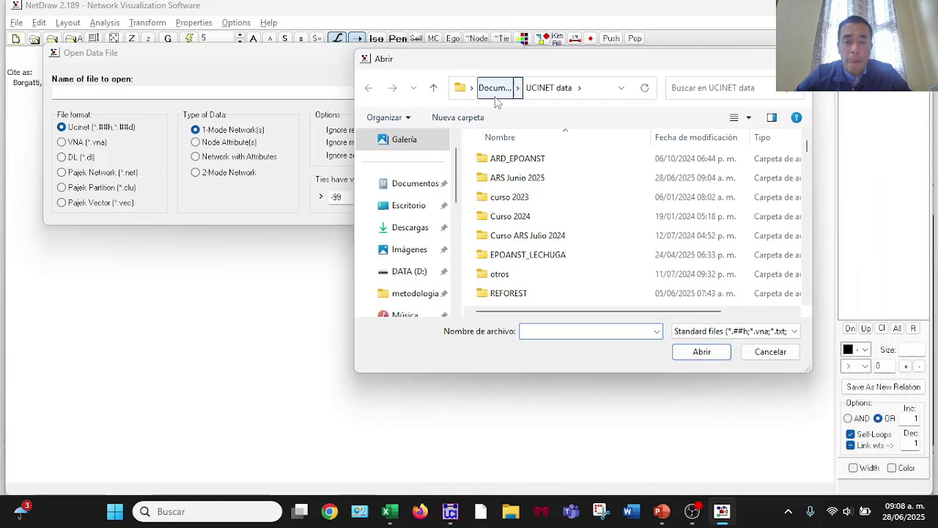
double_click(506, 178)
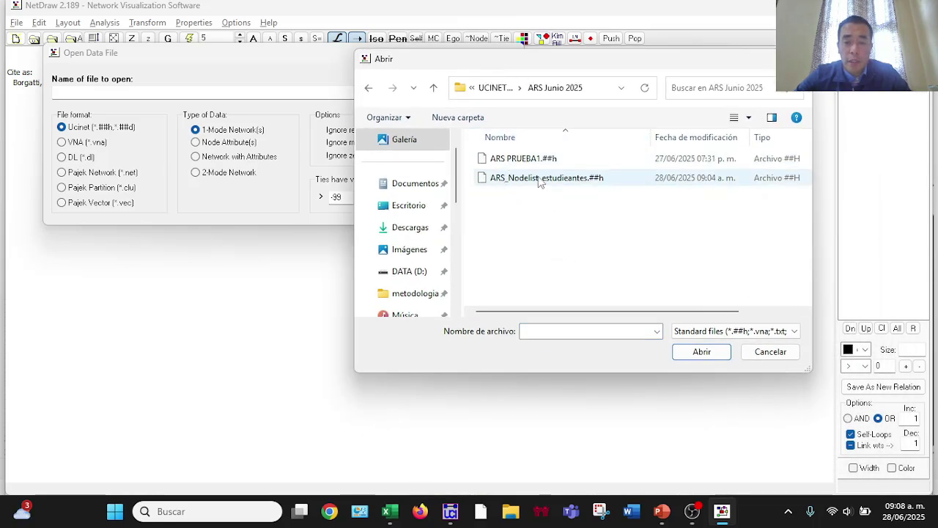
double_click(540, 179)
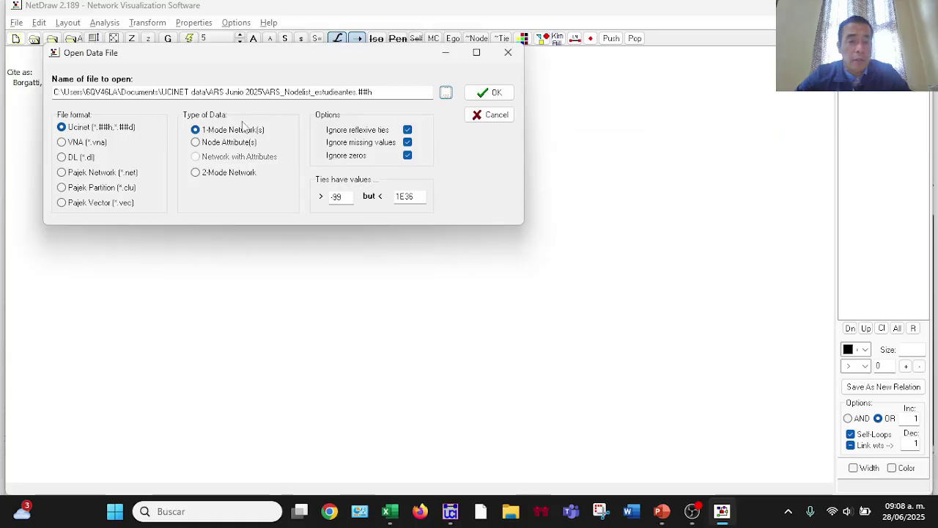
left_click(498, 95)
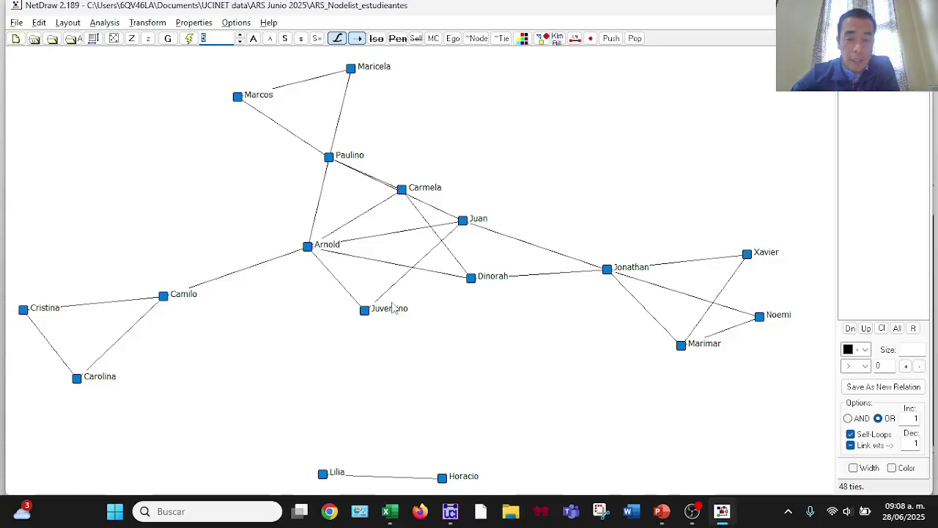
- Lower the node beneath the network's central group and pull the three-node cluster on the graph's left side inward
left_click_drag(369, 317, 370, 339)
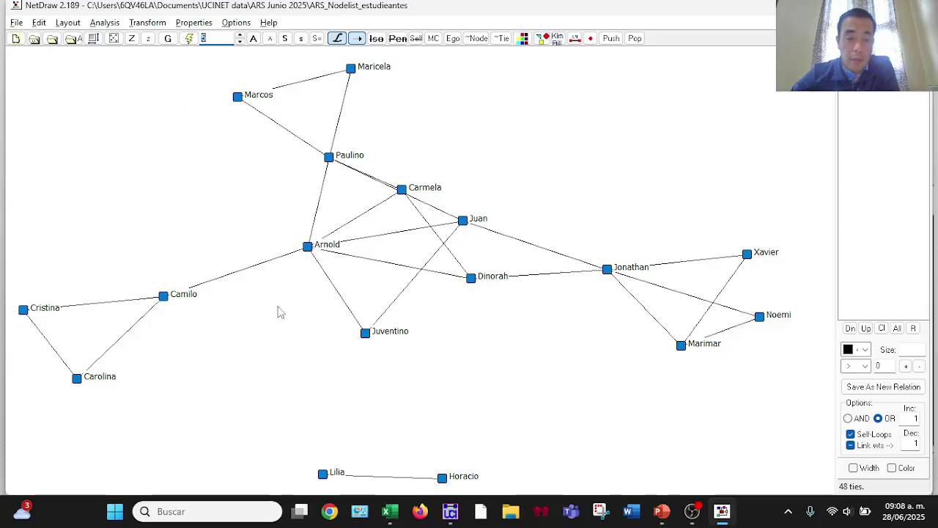
left_click_drag(163, 299, 229, 279)
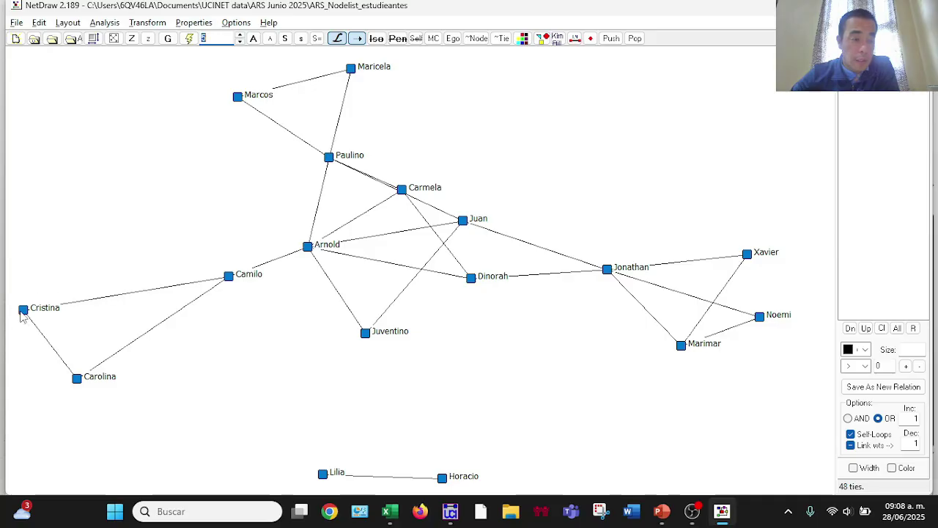
left_click_drag(23, 311, 89, 258)
left_click_drag(78, 379, 147, 339)
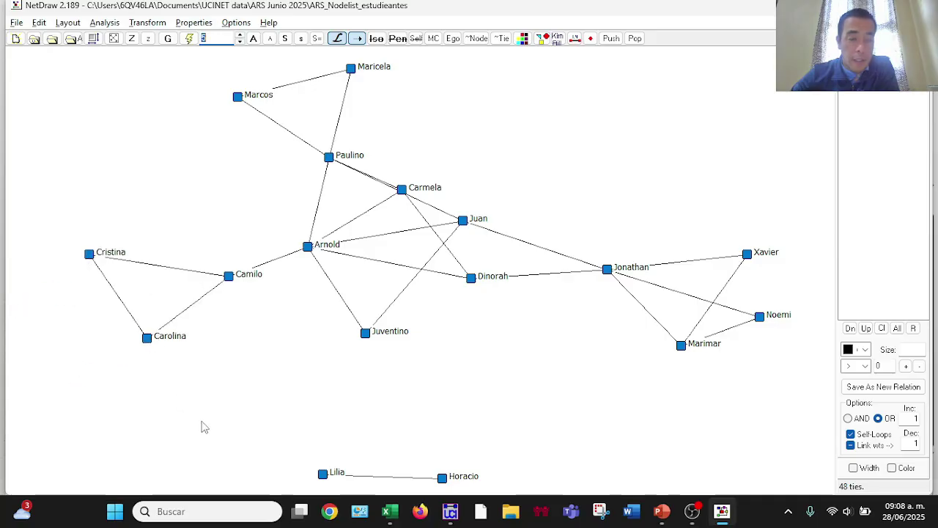
- Raise the isolated pair of nodes closer to the main network and pull the four-node cluster on the graph's right side inward
left_click_drag(324, 477, 316, 371)
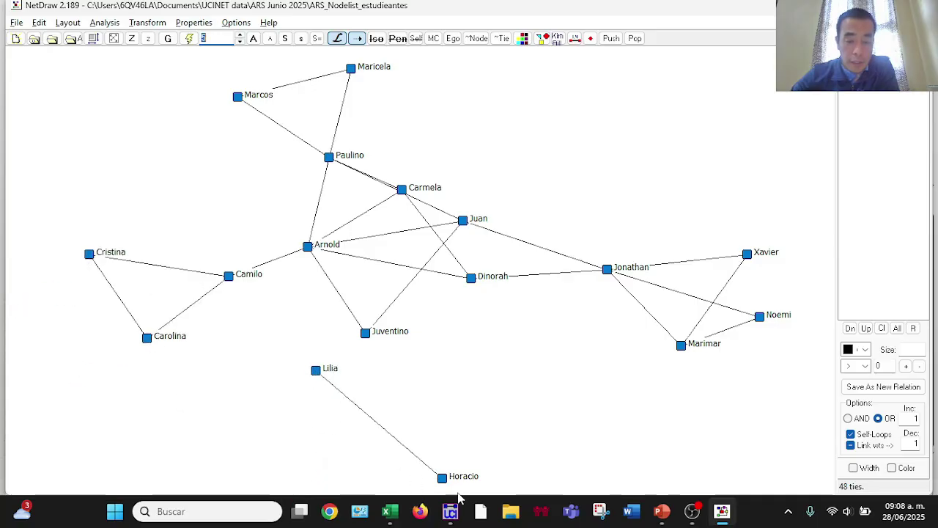
left_click_drag(446, 478, 458, 362)
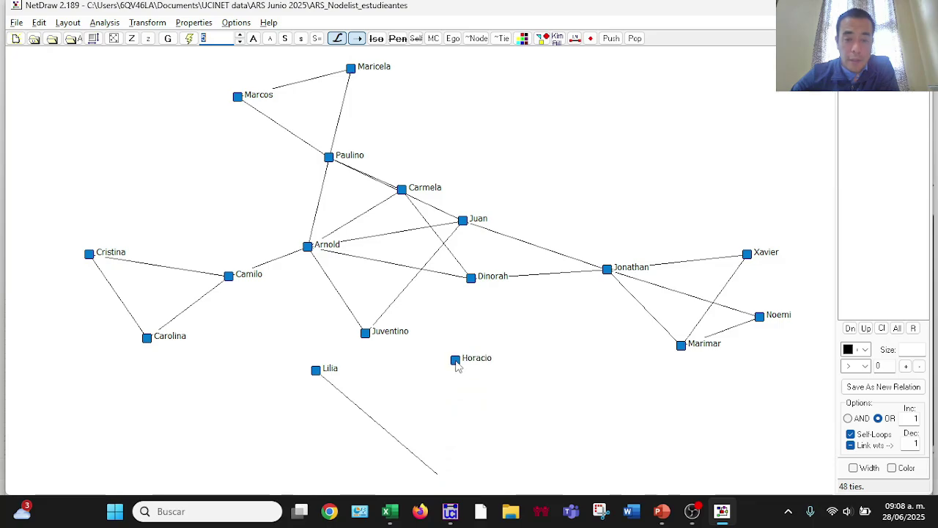
left_click_drag(681, 349, 636, 350)
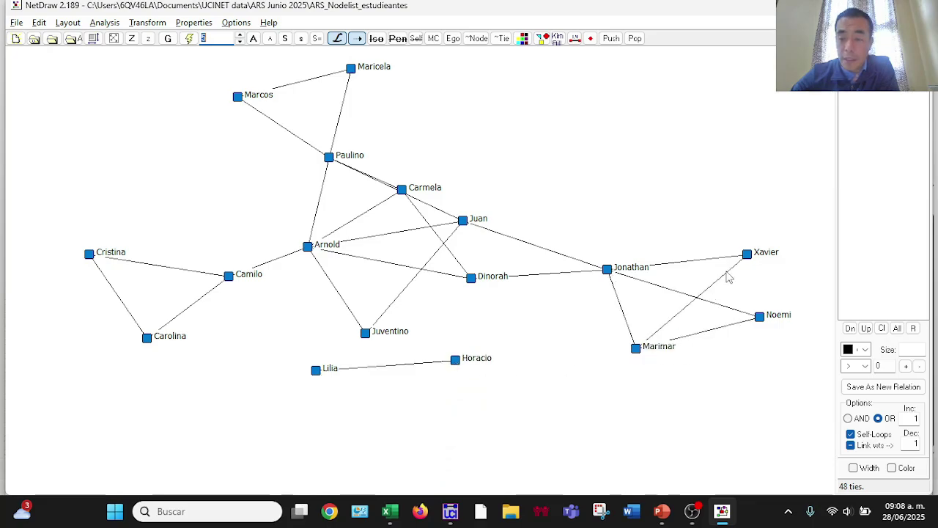
left_click_drag(752, 256, 688, 213)
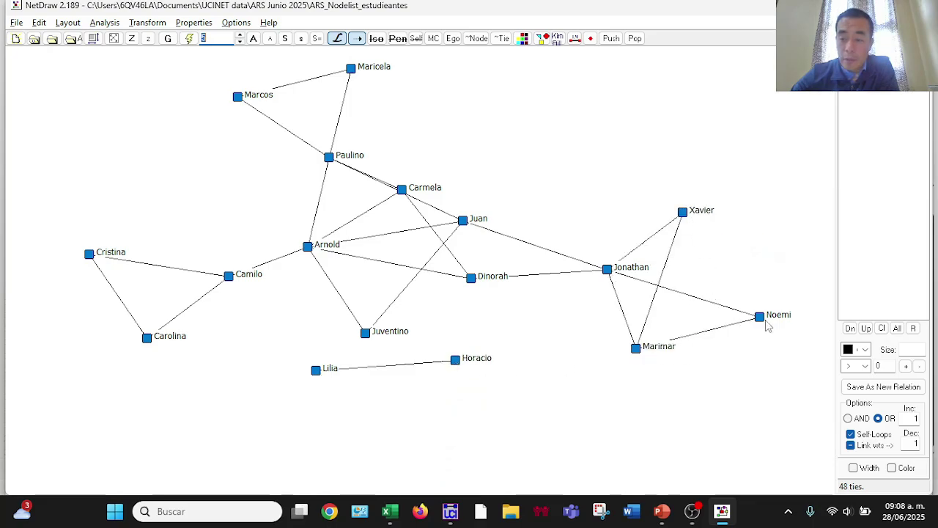
left_click_drag(766, 321, 717, 290)
left_click_drag(608, 274, 544, 263)
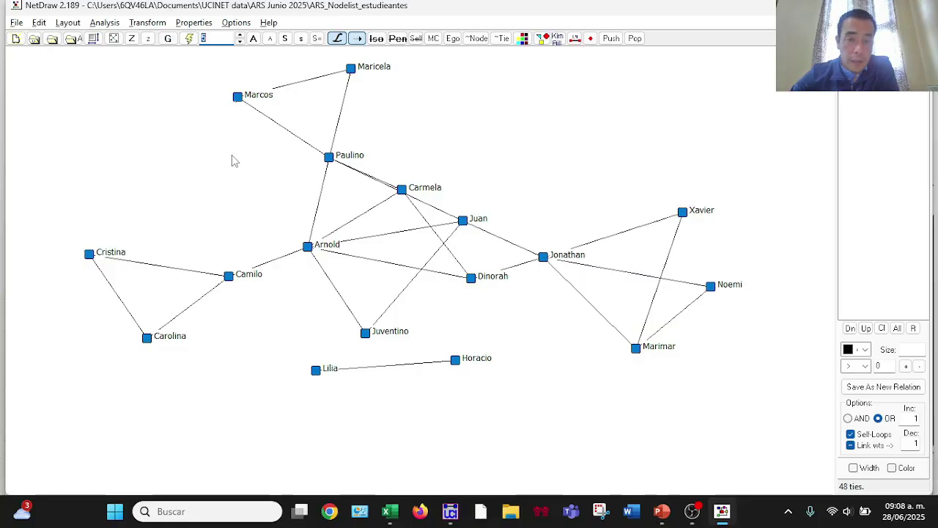
- Tighten the three-node cluster at the top of the graph and raise the neighbouring central node to separate its overlapping ties
left_click_drag(237, 97, 230, 164)
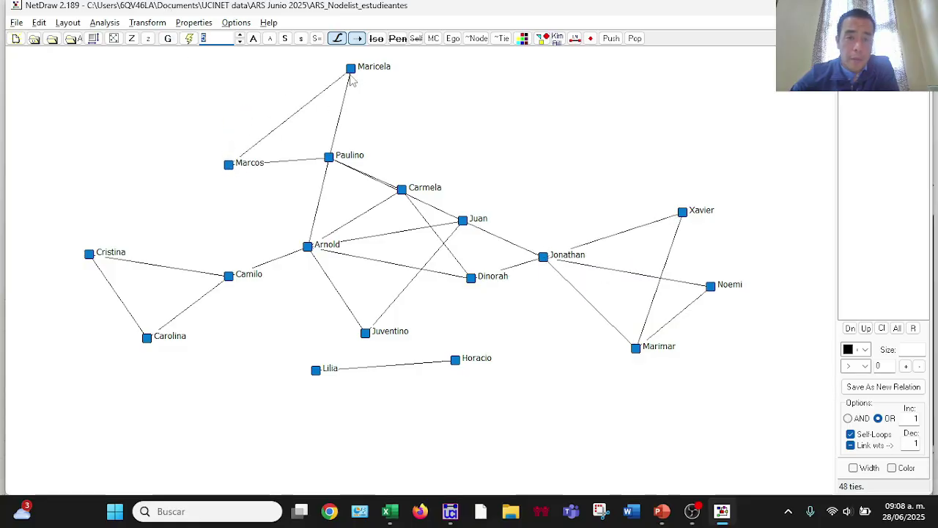
left_click_drag(350, 73, 324, 119)
left_click_drag(336, 162, 317, 186)
left_click_drag(402, 189, 410, 156)
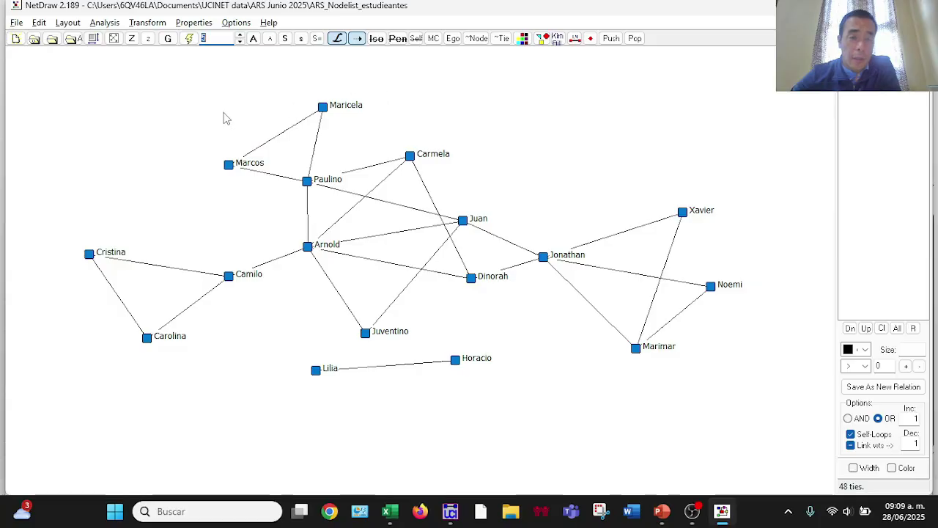
- Compact the graph's left three-node cluster further by moving each of its nodes
left_click_drag(89, 253, 132, 241)
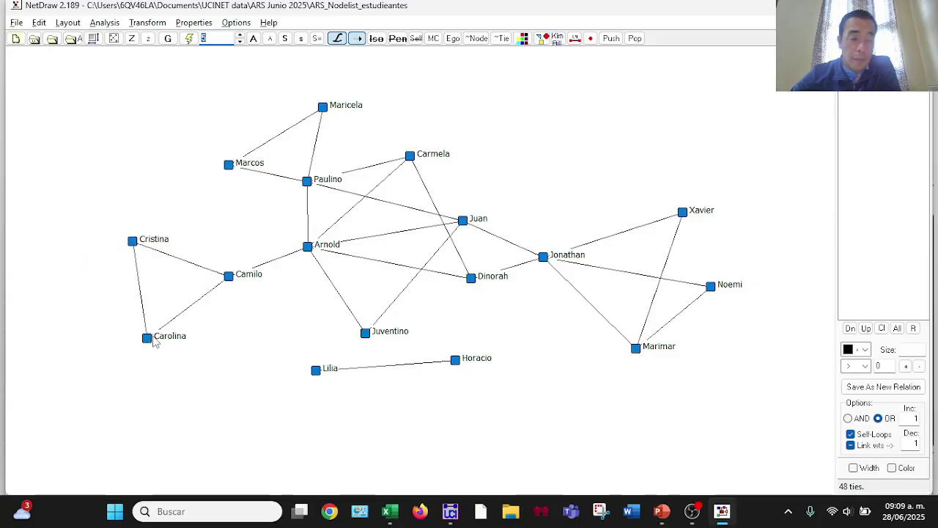
left_click_drag(148, 338, 180, 323)
left_click_drag(226, 278, 218, 255)
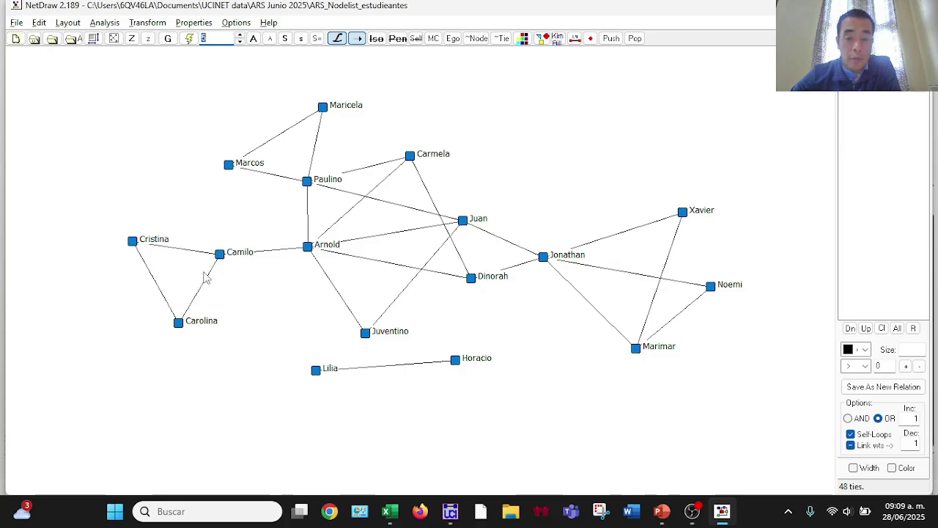
- Switch to the Excel workbook and examine the Sexo and Carrera attribute columns on the Conocer sheet
left_click(396, 519)
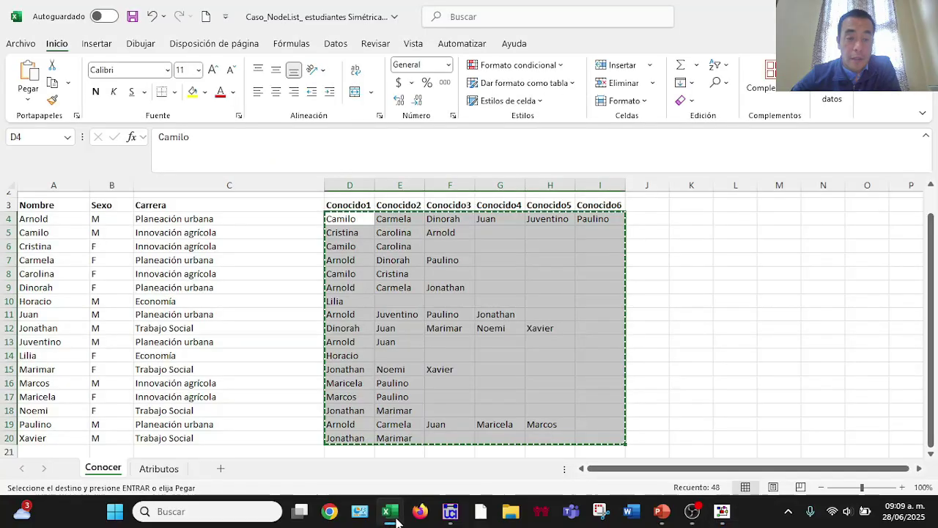
left_click(302, 358)
scroll(303, 358, "up", 1)
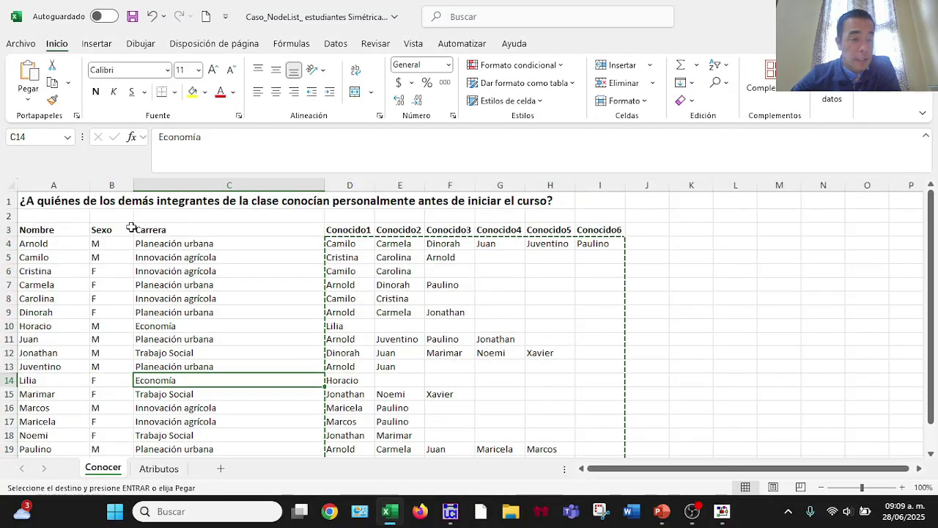
left_click_drag(116, 229, 182, 228)
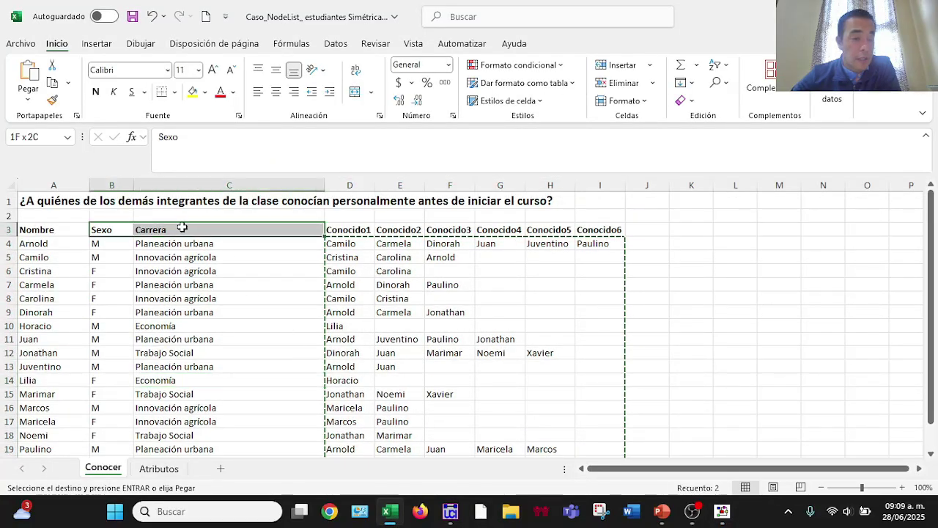
scroll(151, 268, "down", 2)
scroll(150, 271, "up", 2)
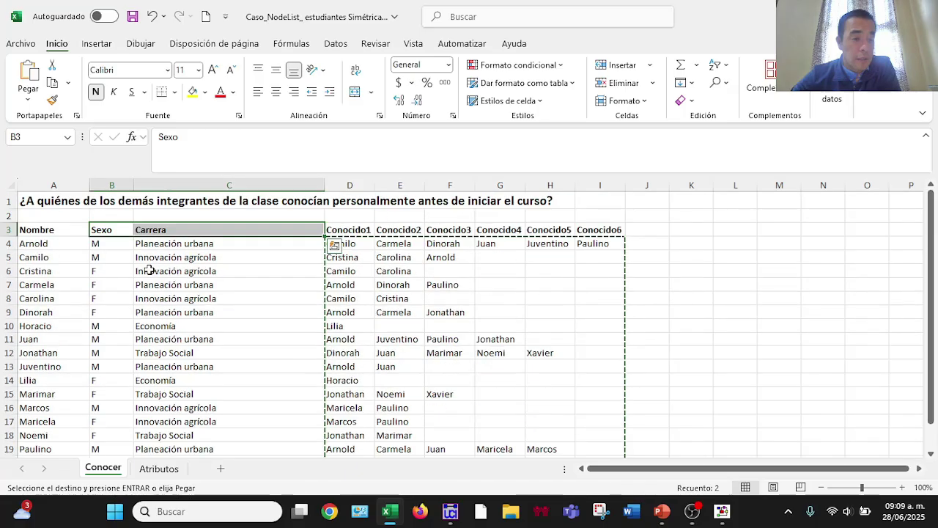
scroll(147, 273, "down", 1)
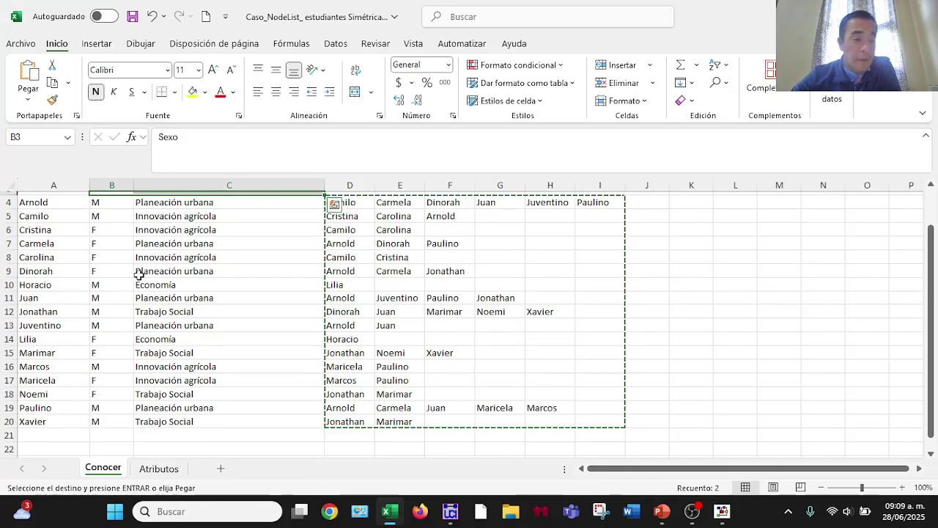
scroll(139, 275, "up", 1)
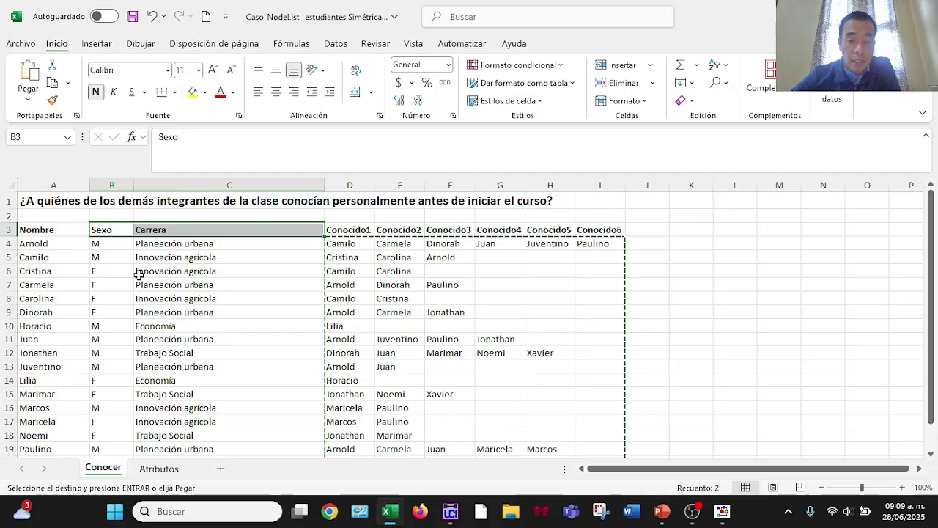
scroll(139, 273, "down", 1)
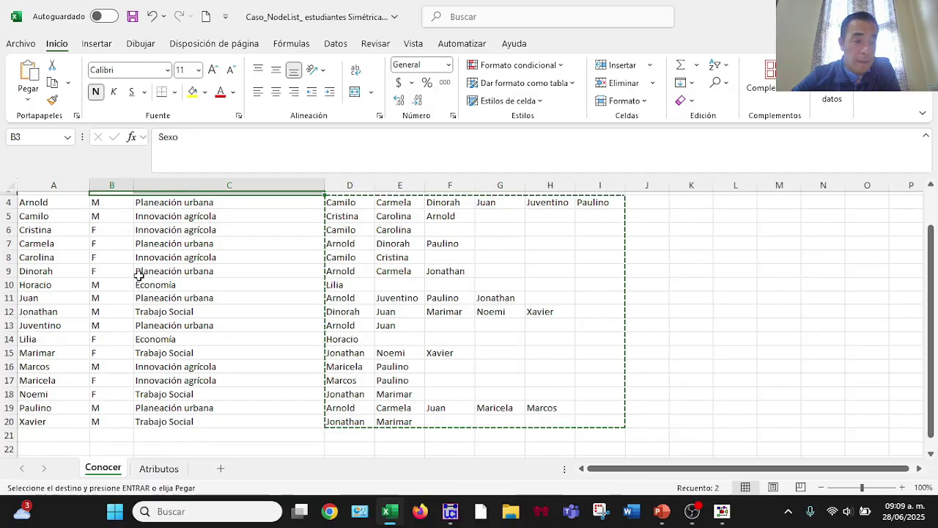
scroll(139, 273, "up", 1)
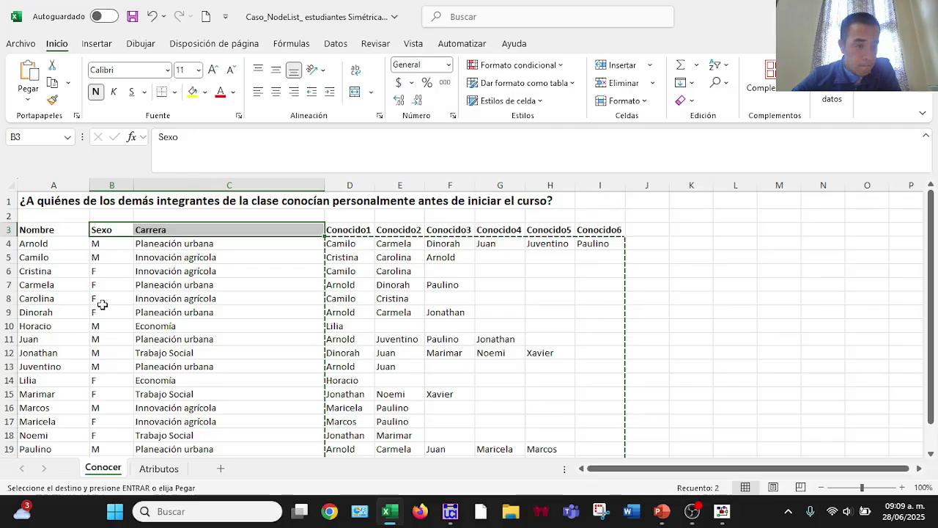
- Examine the numeric Sexo and Carrera codes on the Atributos sheet, including the comment explaining the Carrera codes
left_click(160, 468)
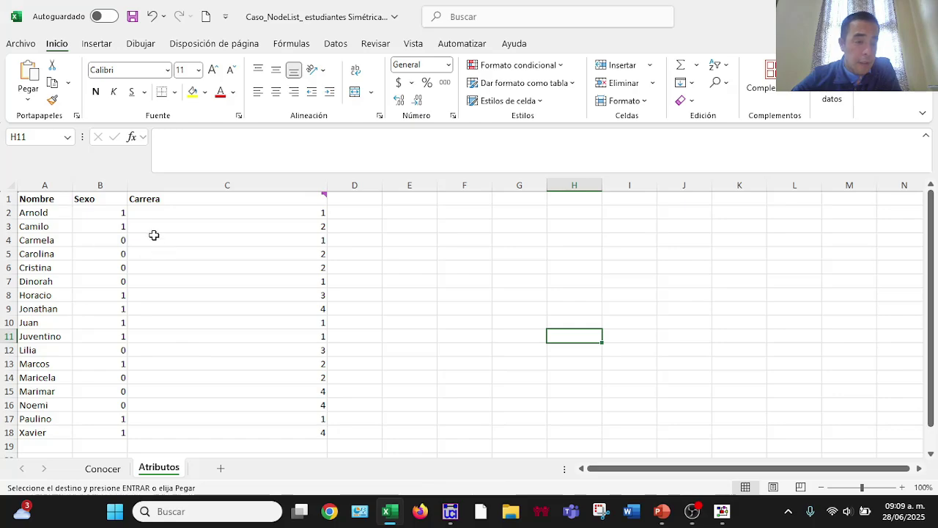
left_click_drag(41, 200, 42, 419)
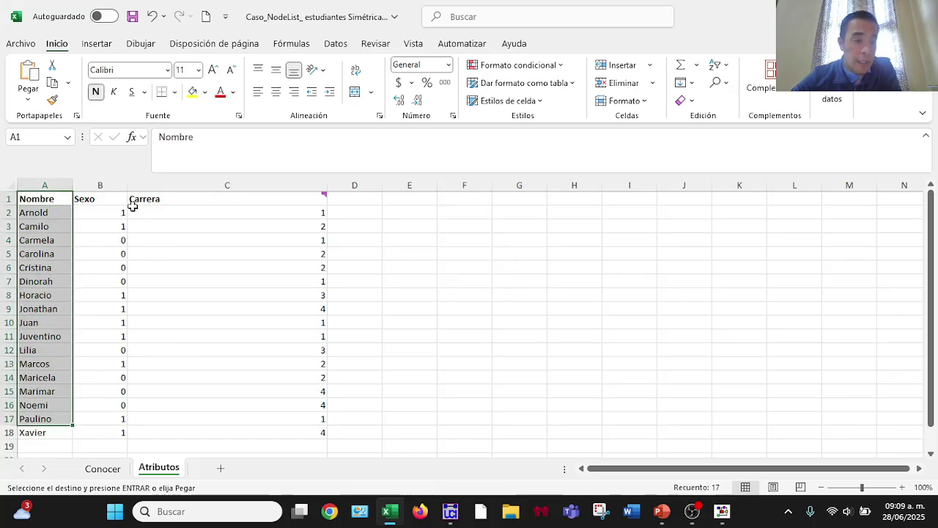
left_click(106, 204)
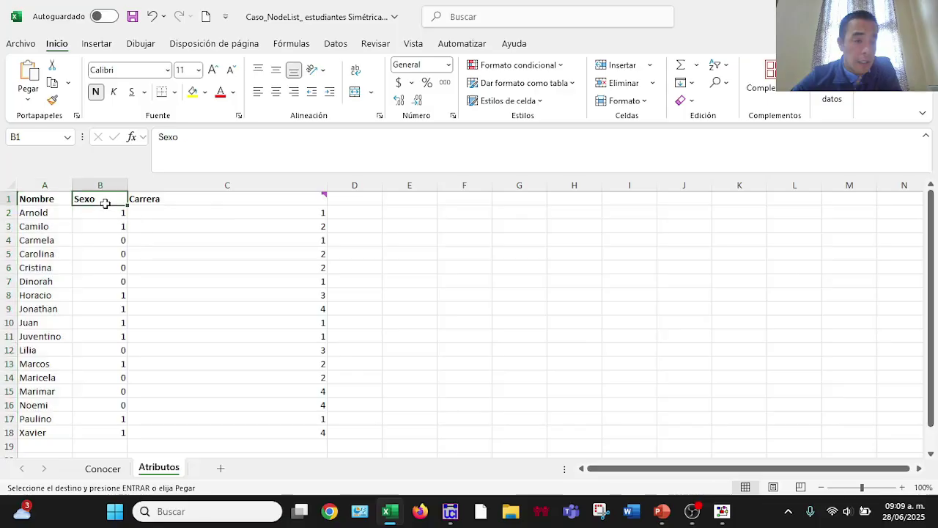
left_click(111, 214)
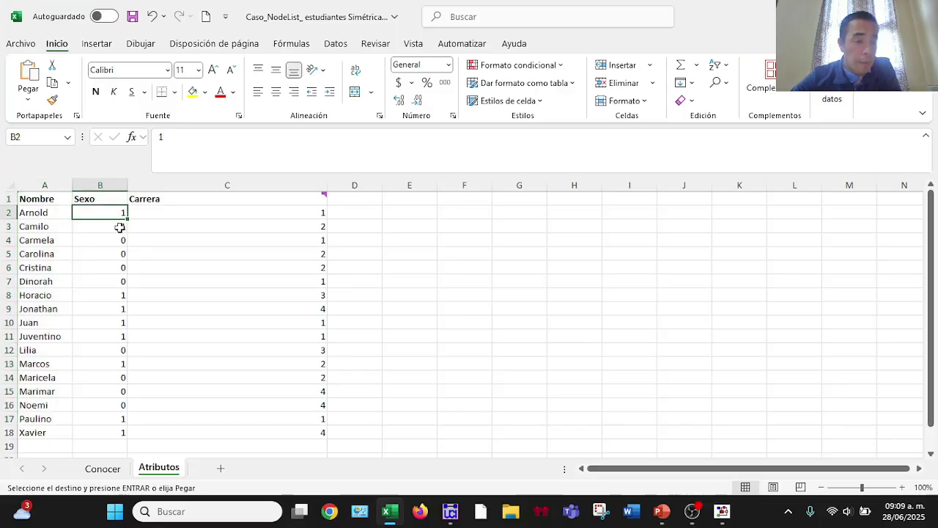
left_click(115, 240)
mouse_move(157, 195)
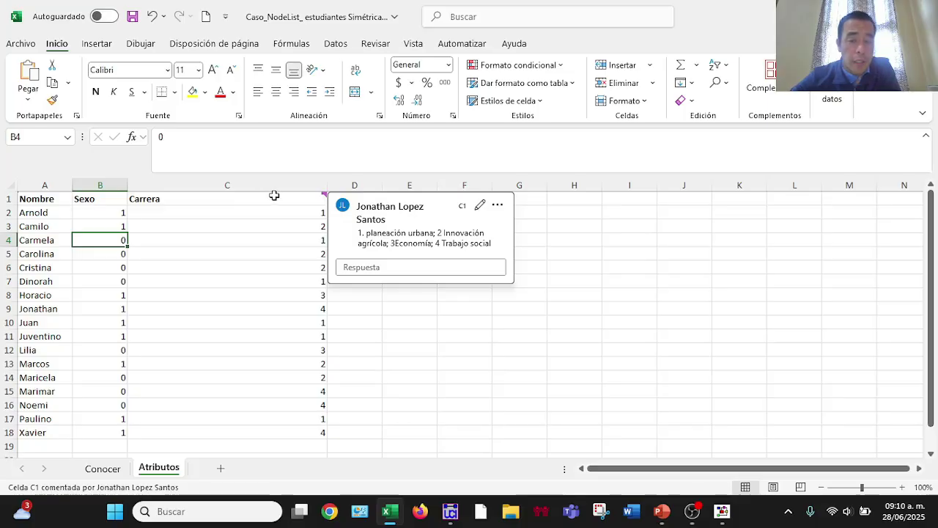
- Review the original Sexo and Carrera text values on the Conocer sheet, then return to the Atributos sheet
left_click(102, 468)
scroll(170, 287, "down", 2)
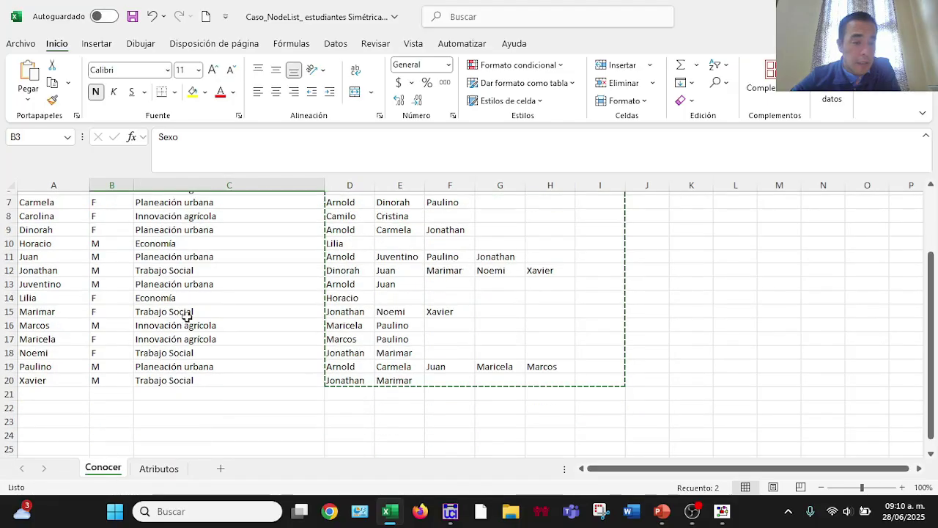
scroll(189, 319, "up", 1)
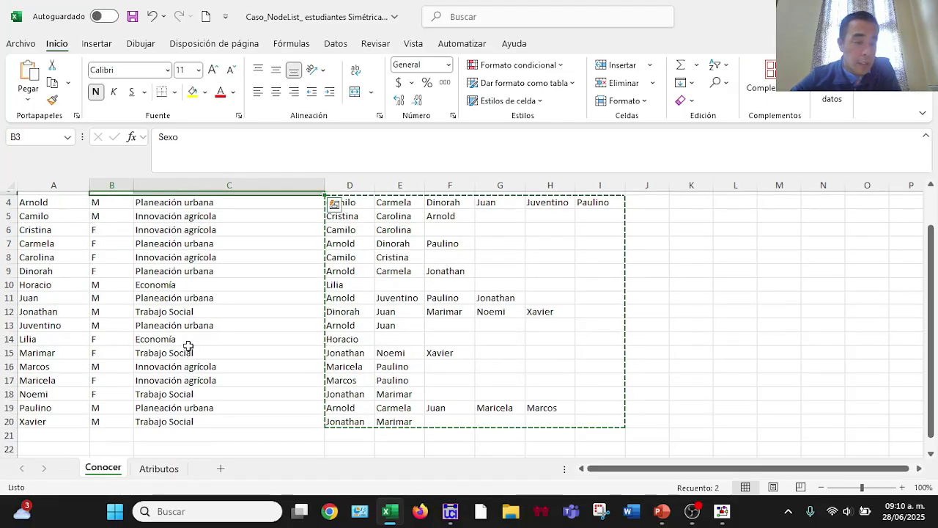
scroll(190, 328, "up", 1)
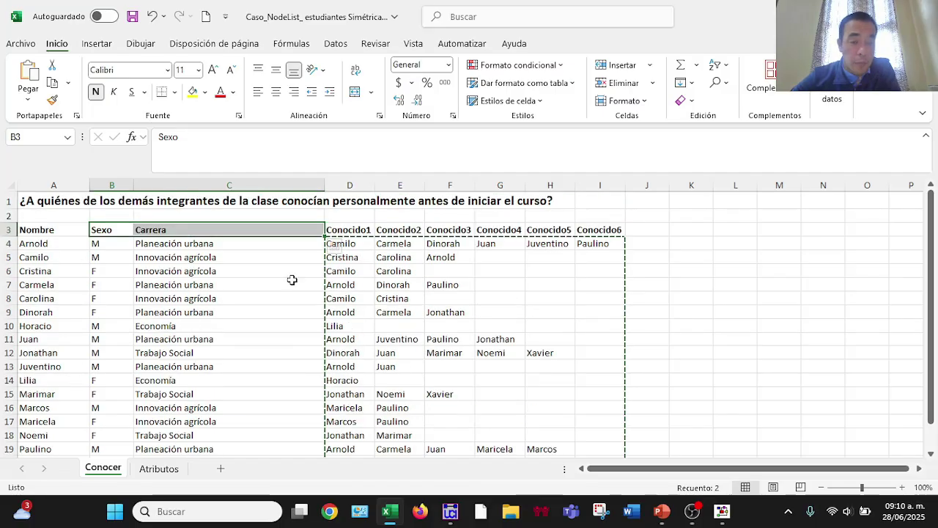
left_click(170, 471)
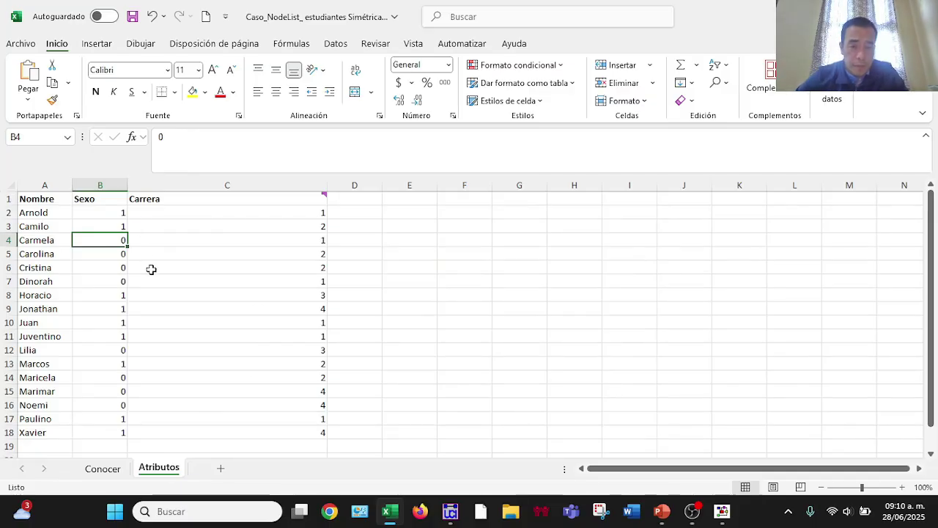
- Switch to NetDraw and open the Node Attribute Editor in a maximized window
key("alt+Tab")
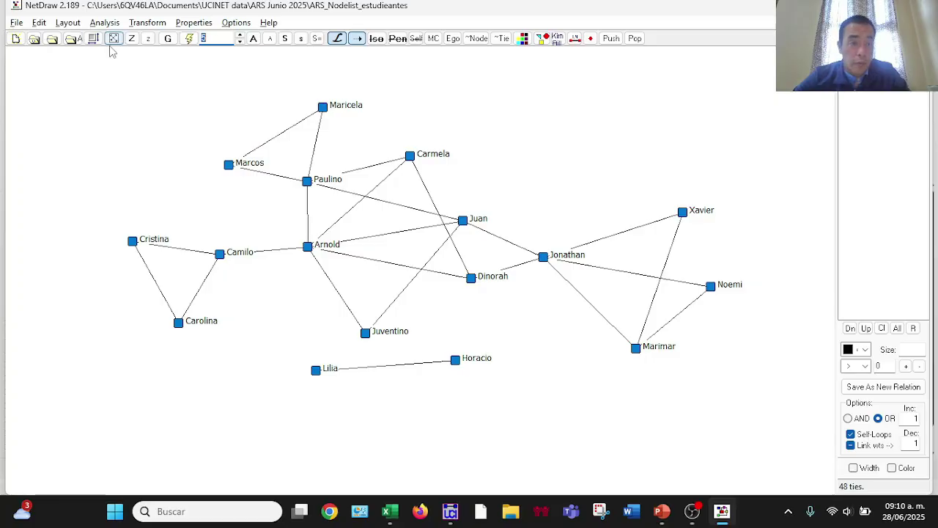
left_click(148, 23)
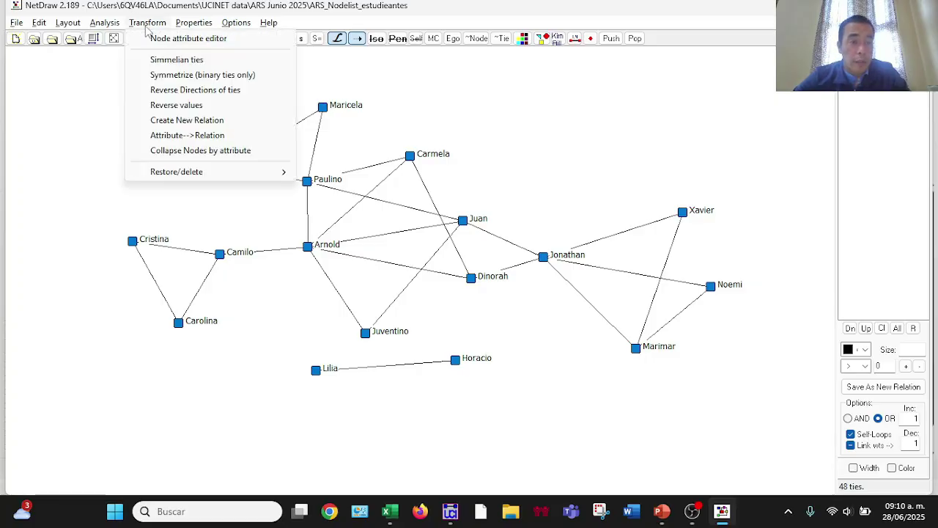
left_click(201, 45)
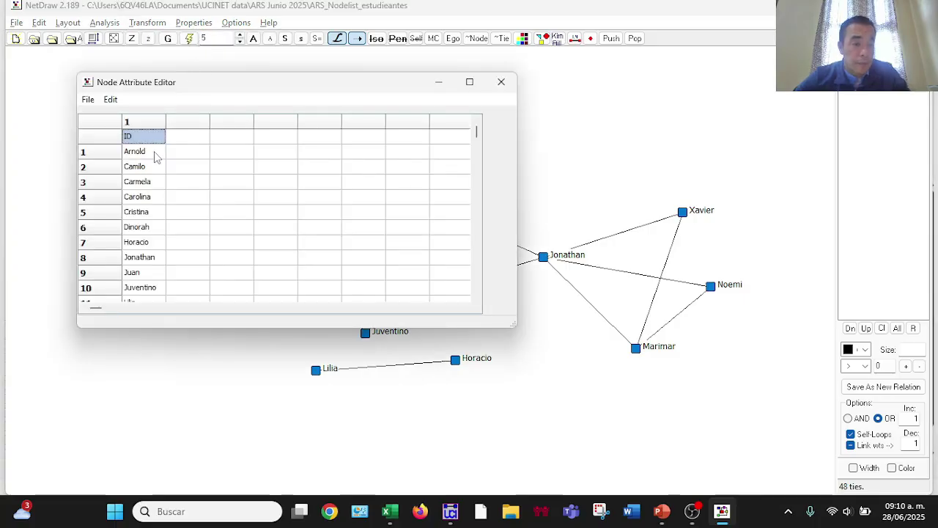
left_click(469, 82)
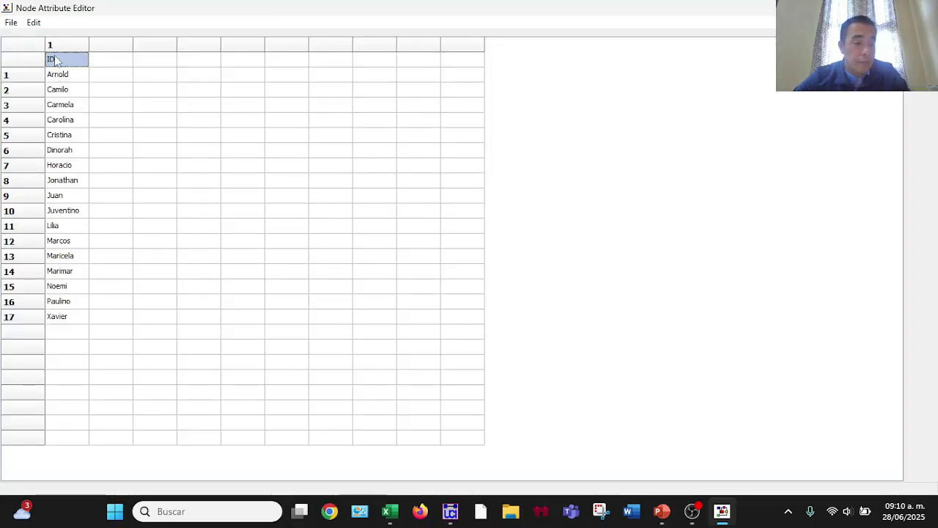
- Compare the order of the names in A2:A7 of Excel's Atributos sheet with the ID column in NetDraw's Node Attribute Editor
key("alt+Tab")
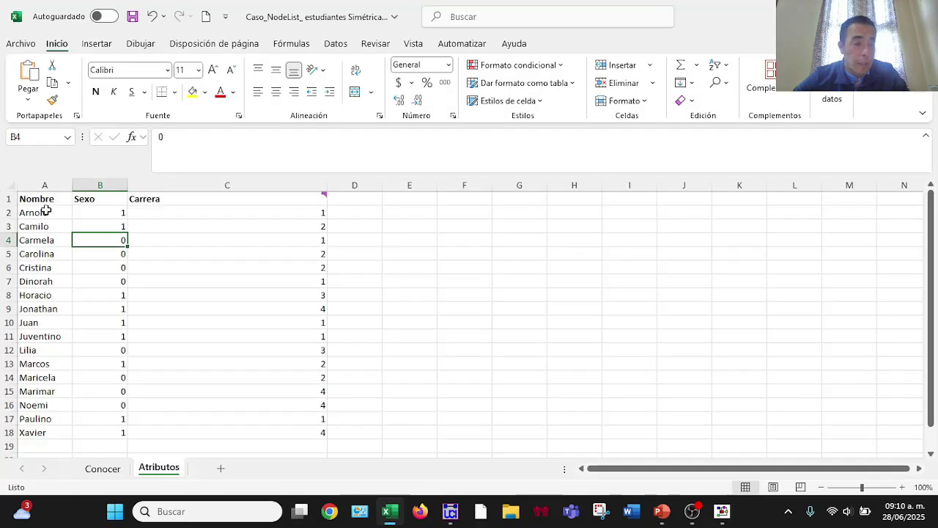
mouse_move(42, 213)
left_mouse_down()
mouse_move(42, 236)
mouse_move(46, 228)
left_mouse_up()
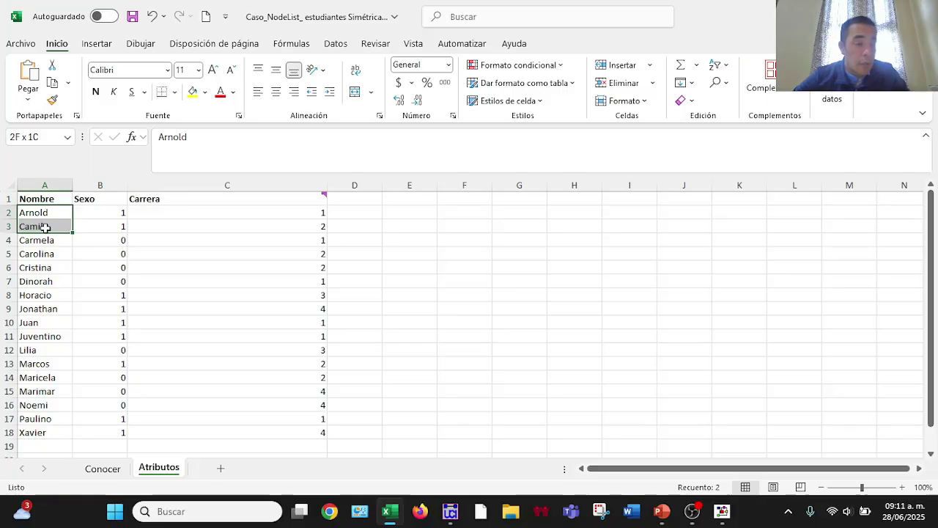
key("alt+Tab")
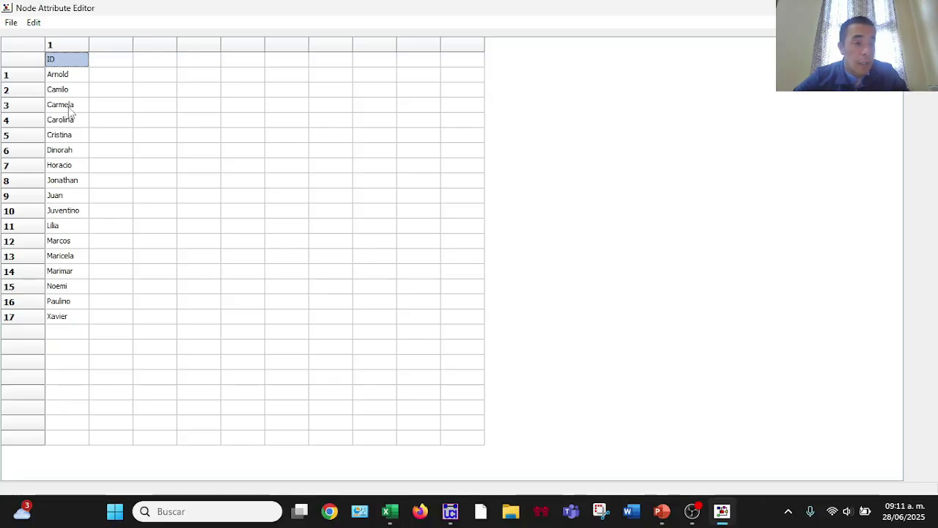
key("alt+Tab")
left_click_drag(60, 241, 61, 251)
key("alt+Tab")
key("alt+Tab")
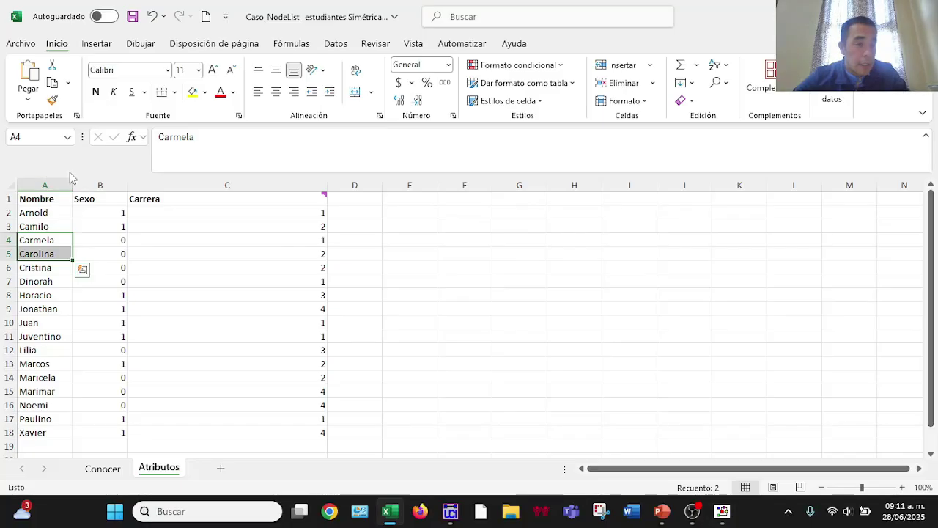
left_click(54, 268)
left_click_drag(54, 268, 52, 280)
key("alt+Tab")
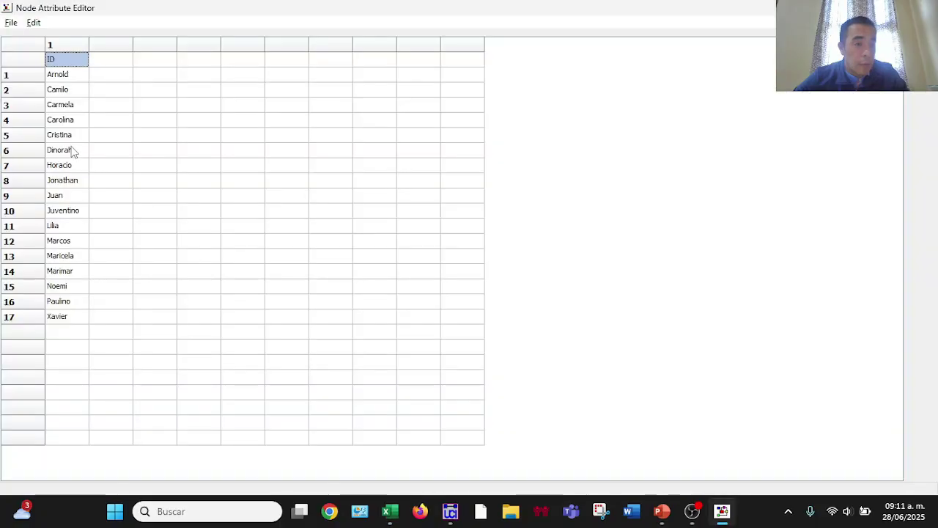
- Check the remaining names down to A18 in Excel against the order of the IDs in NetDraw's Node Attribute Editor
key("alt+Tab")
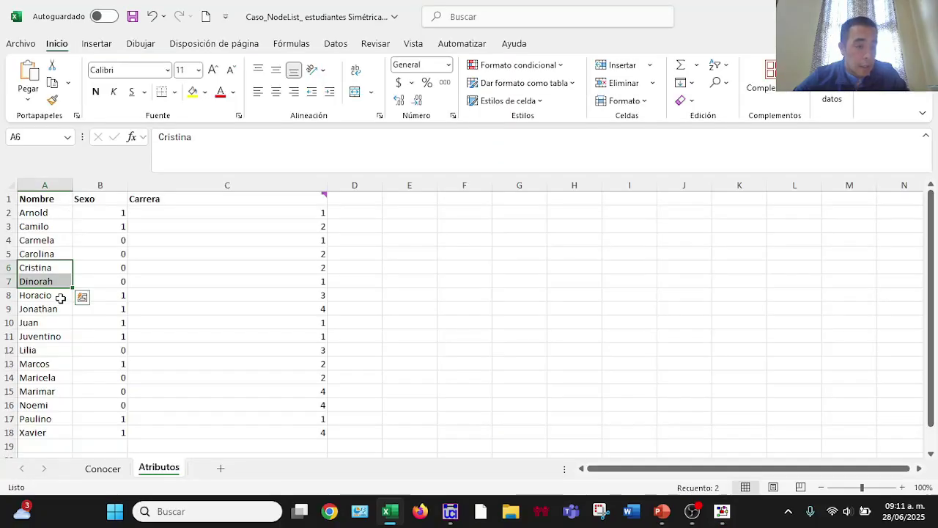
left_click_drag(48, 308, 48, 323)
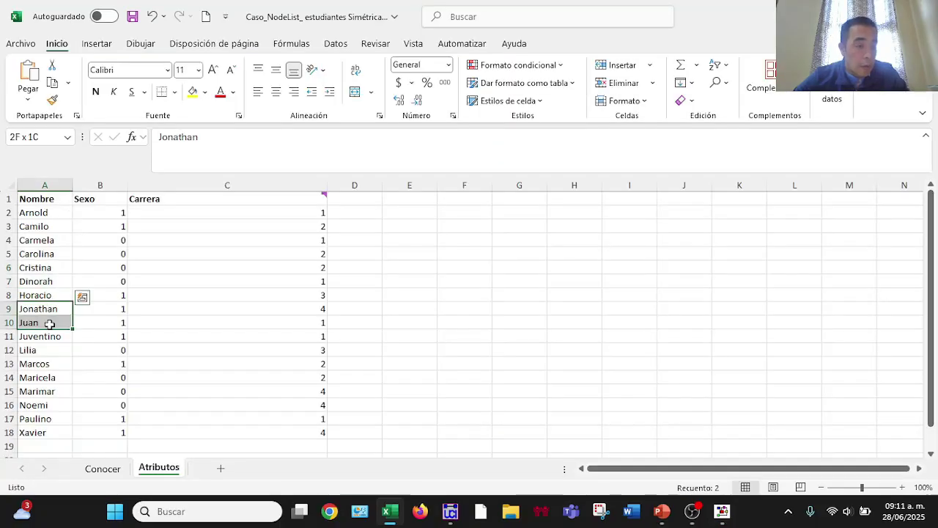
key("alt+Tab")
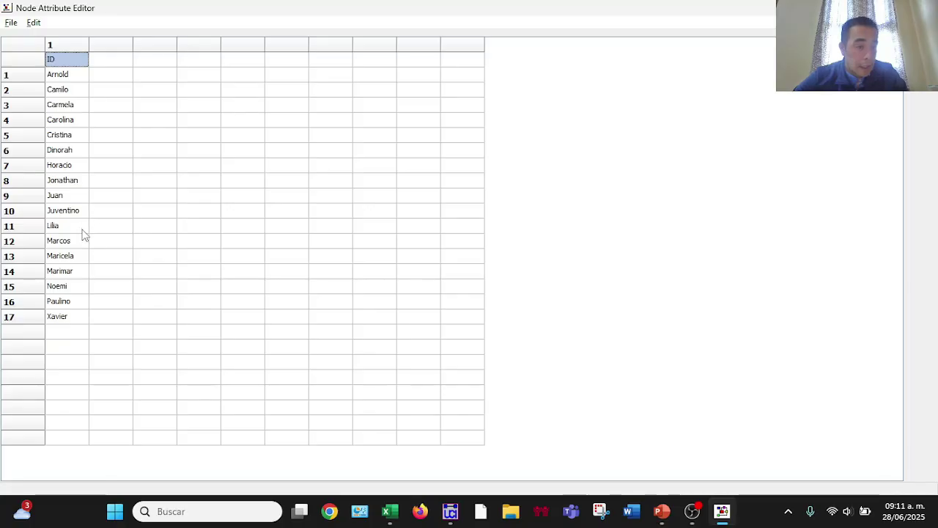
key("alt+Tab")
left_click_drag(53, 339, 53, 355)
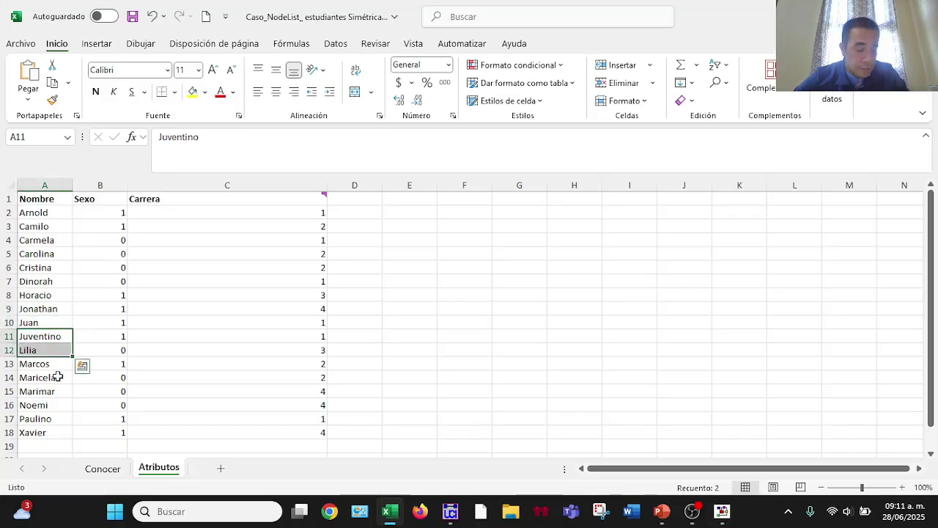
key("alt+Tab")
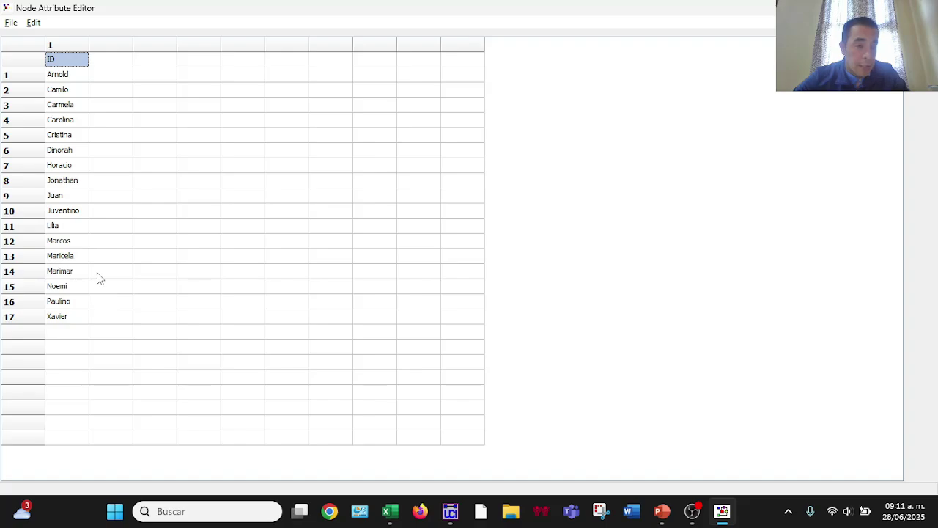
key("alt+Tab")
left_click_drag(50, 365, 50, 386)
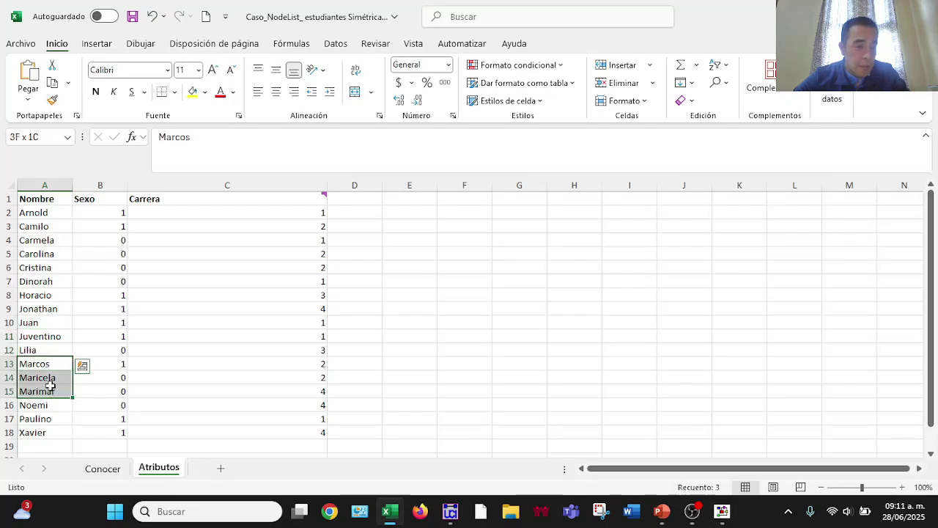
key("alt+Tab")
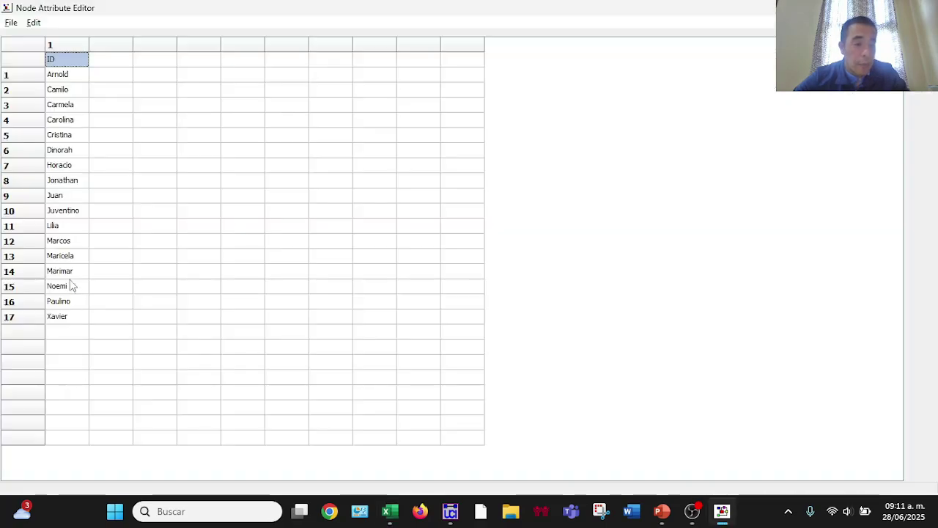
key("alt+Tab")
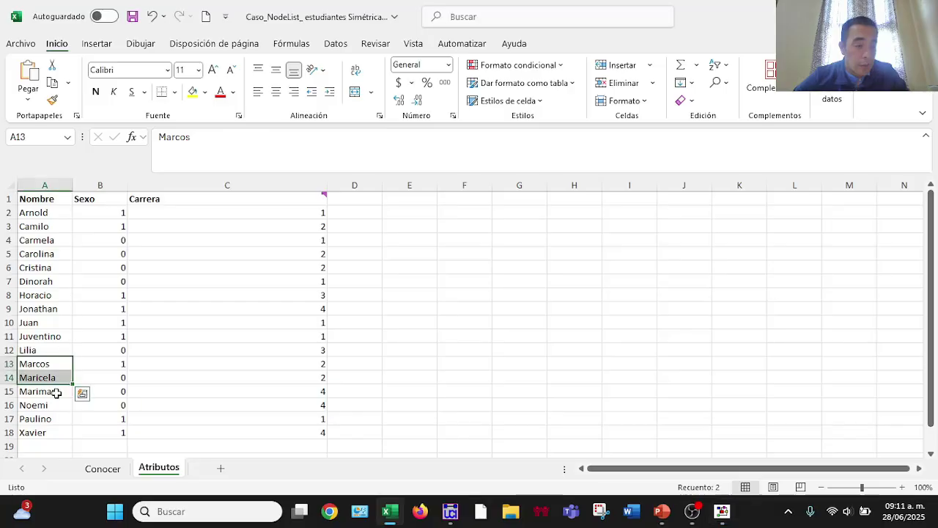
left_click_drag(57, 391, 57, 425)
key("alt+Tab")
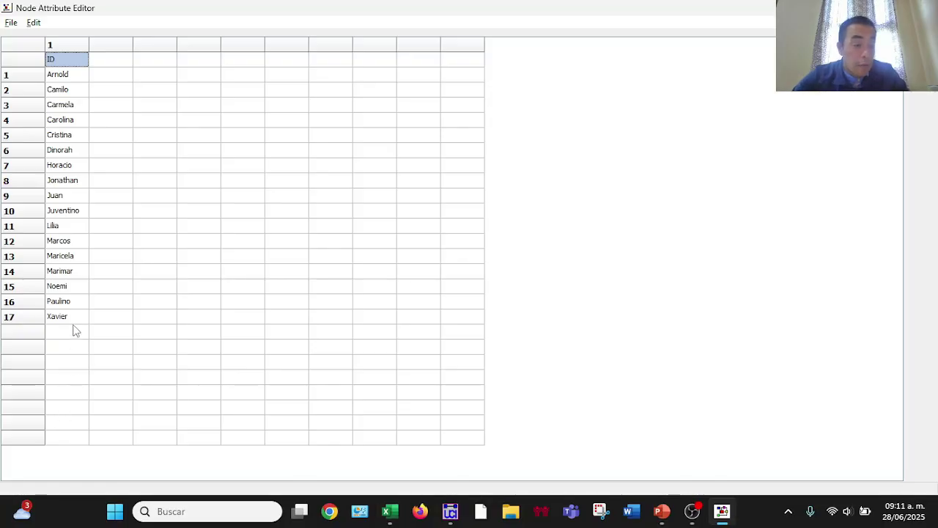
- Switch to Excel and copy the Sexo and Carrera columns with their headers, B1:C18, from the Atributos sheet
key("alt+Tab")
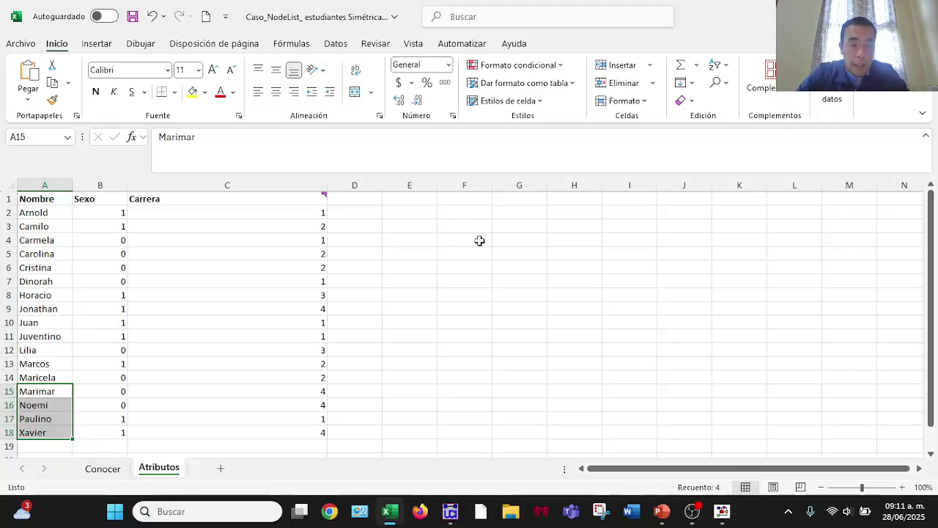
left_click(464, 253)
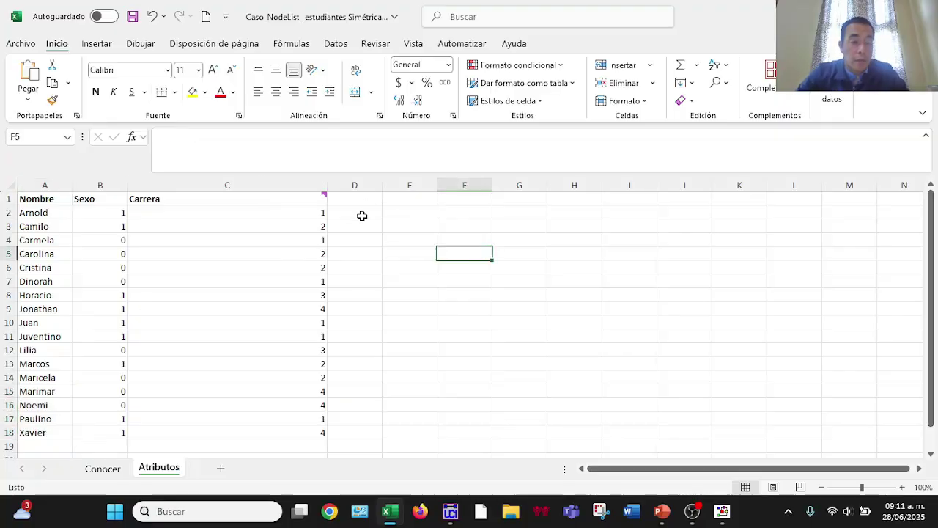
left_click(111, 198)
left_click_drag(112, 199, 264, 439)
key("ctrl+c")
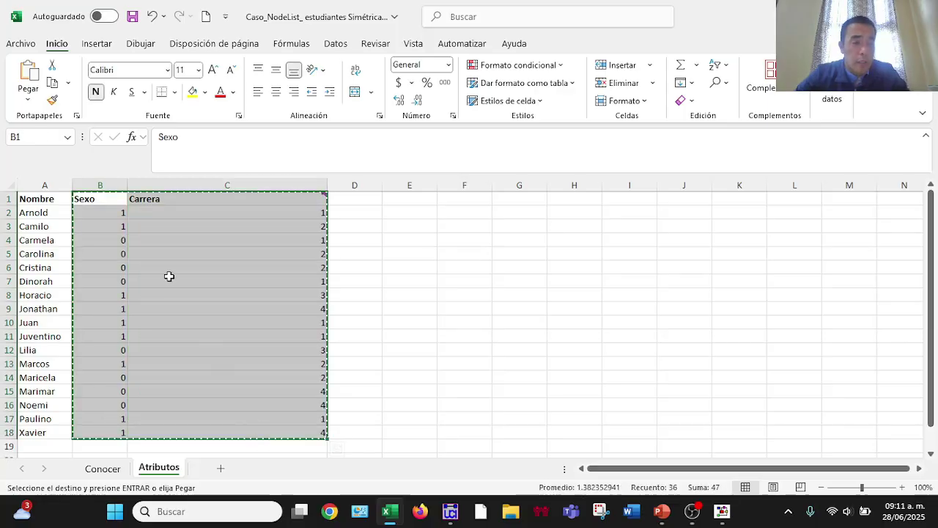
- Paste the copied Sexo and Carrera columns beside the ID column in NetDraw's Node Attribute Editor, then update and exit the editor
key("alt+Tab")
key("alt+Tab")
key("alt+Tab")
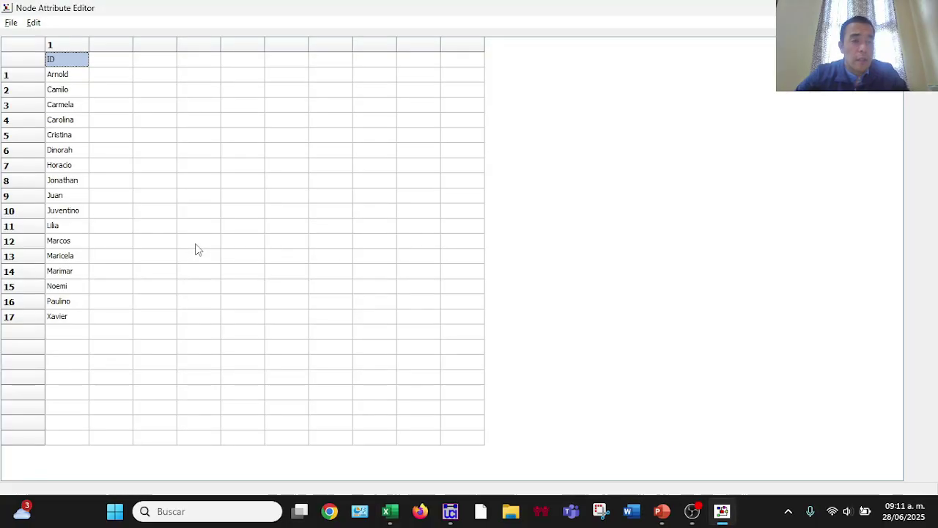
left_click(125, 62)
key("ctrl+v")
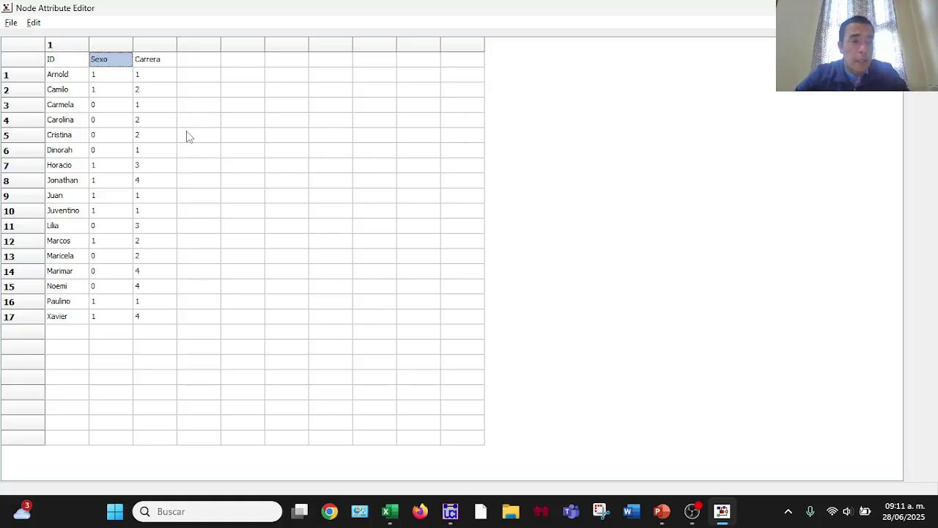
left_click(187, 134)
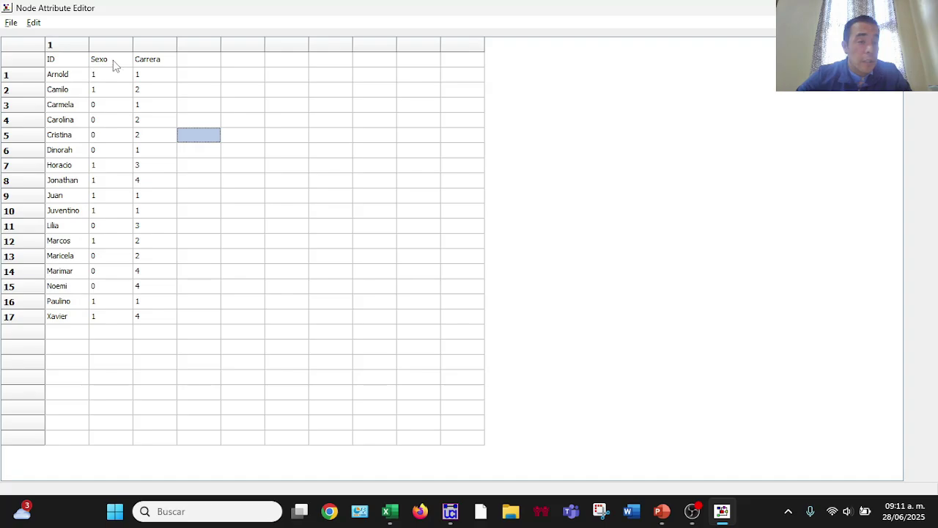
left_click(12, 23)
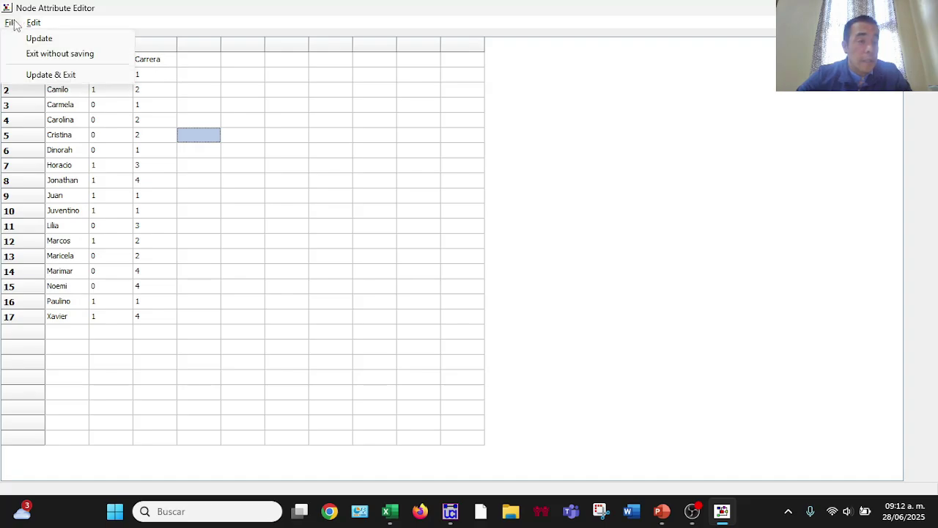
left_click(46, 76)
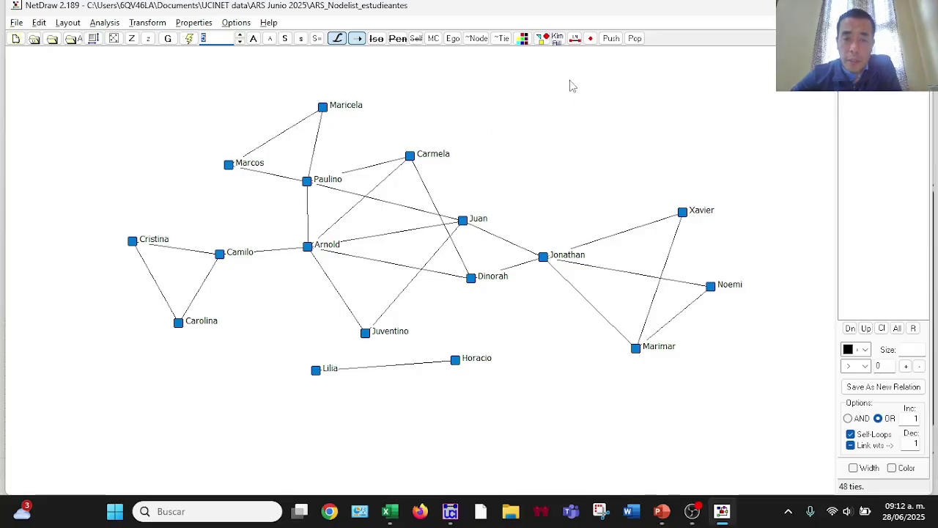
- Start colouring the node symbols by the Sexo attribute and set the colour of value 0 to bright green
left_click(523, 40)
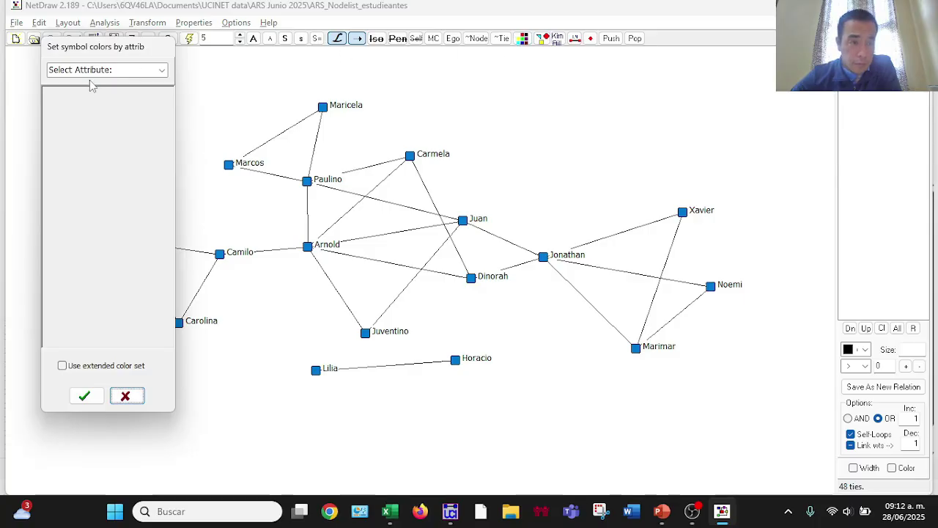
left_click(151, 70)
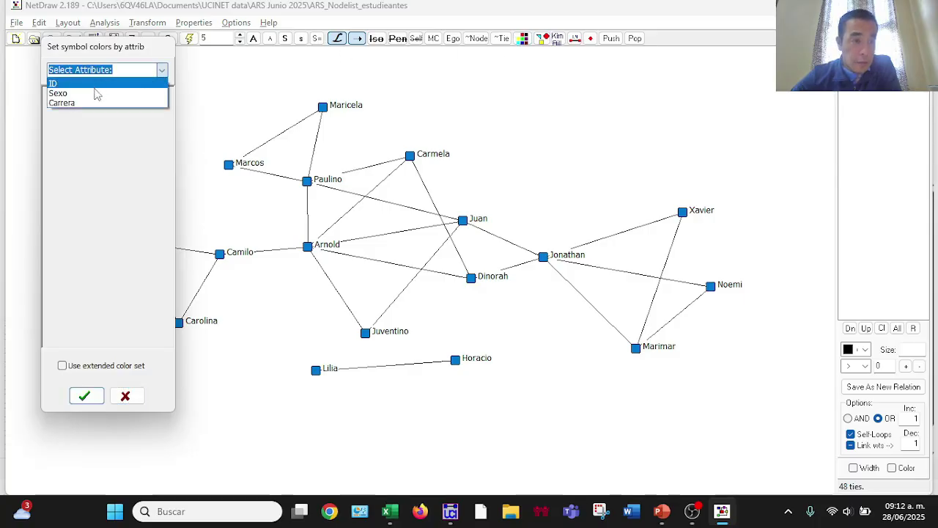
left_click(88, 94)
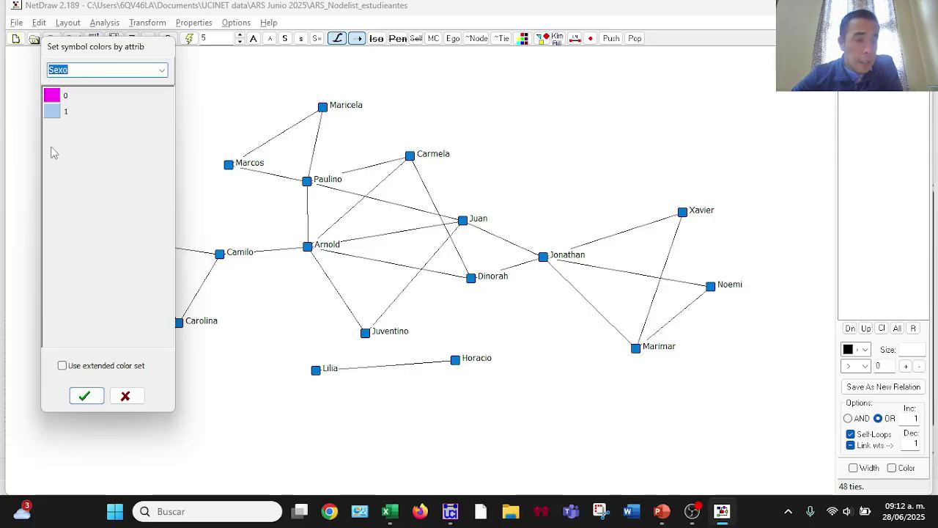
left_click(52, 110)
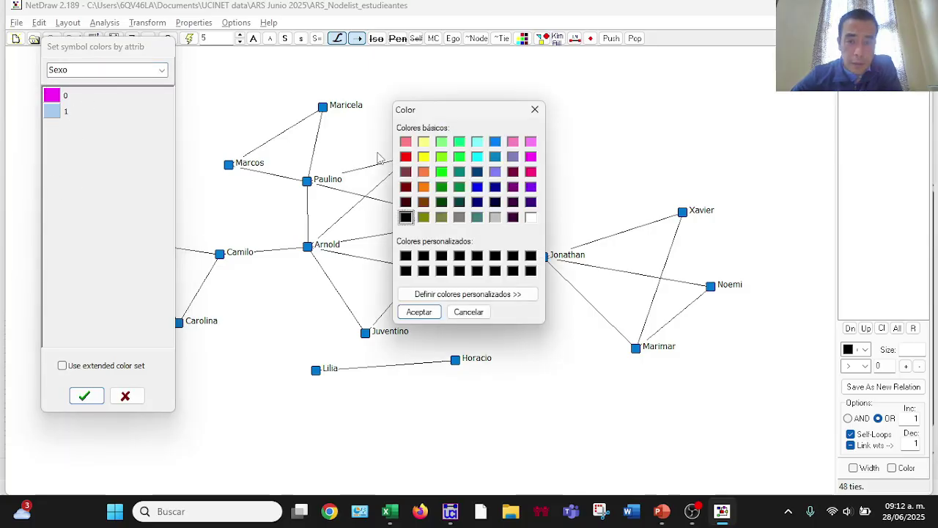
left_click_drag(462, 112, 293, 96)
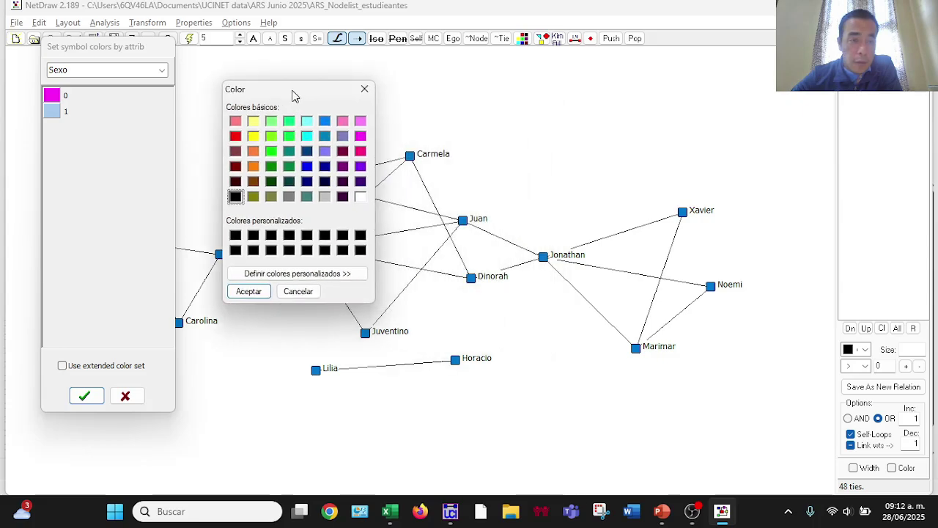
left_click(288, 136)
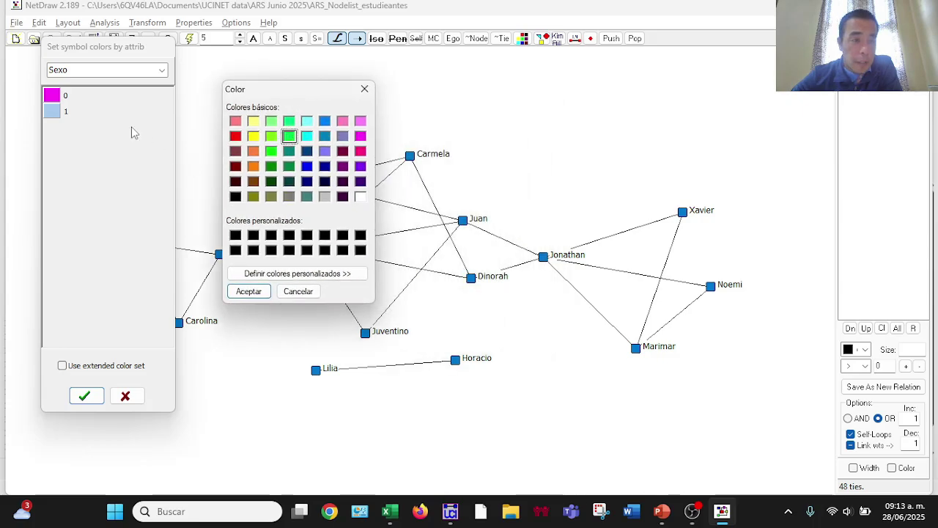
left_click(240, 291)
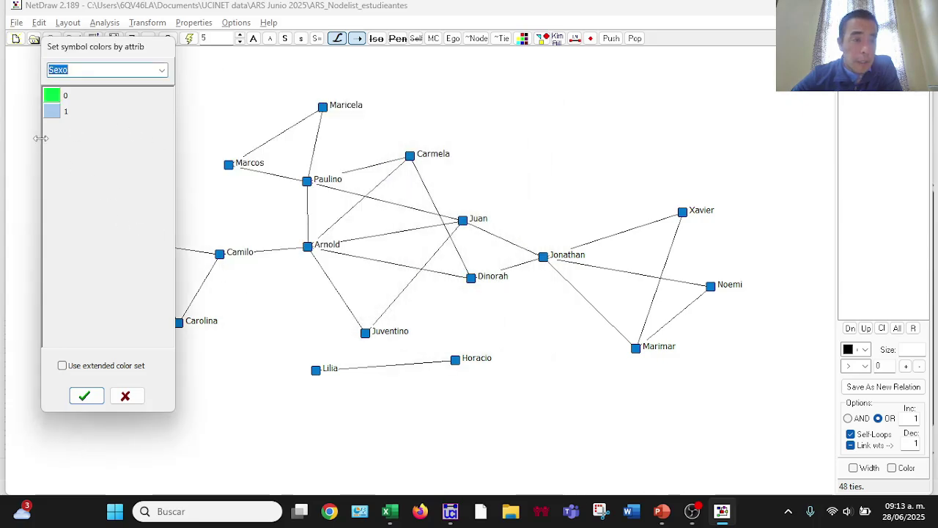
- Set the colour of Sexo value 1 to purple, apply the colours to the network nodes and close the dialog
left_click(57, 116)
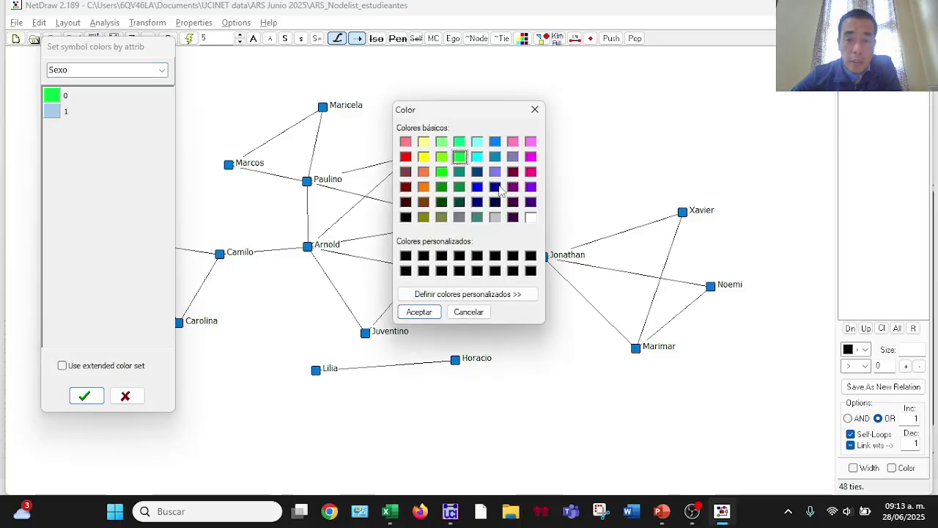
left_click(531, 188)
left_click(419, 312)
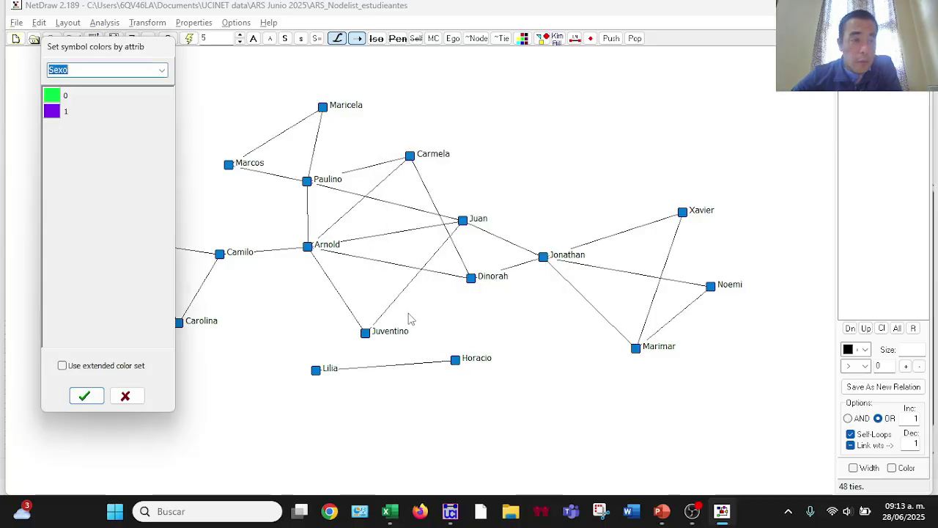
left_click(86, 396)
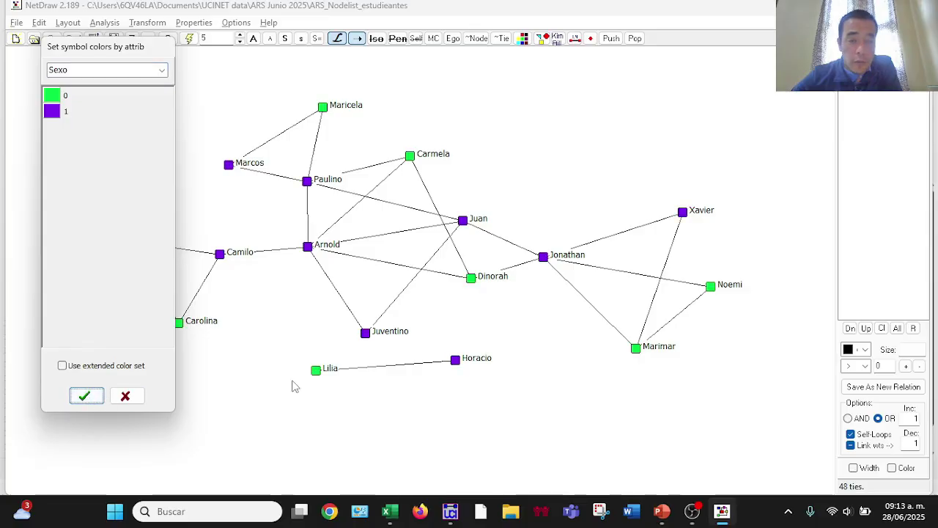
left_click(126, 396)
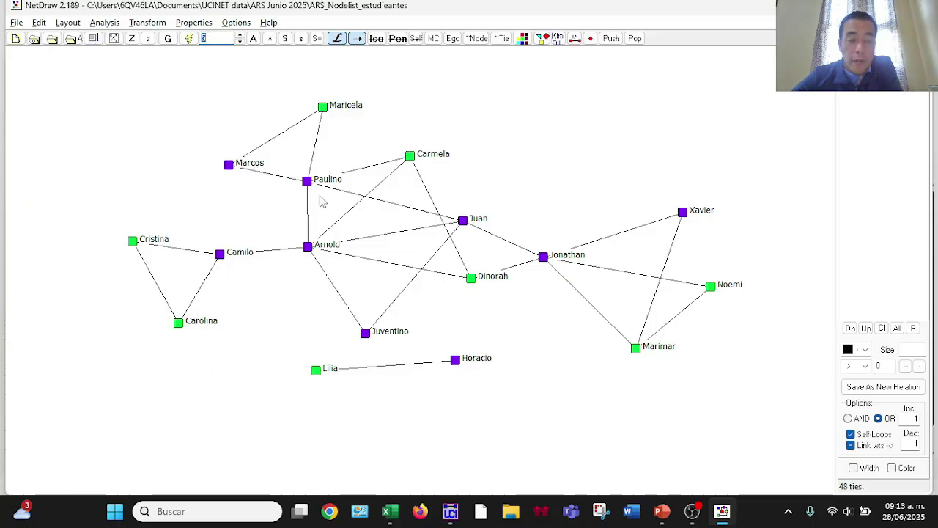
- Set node shapes by the Carrera attribute, using Circle for 1, Square for 2, Up Triangle for 3 and Box for 4
left_click(541, 41)
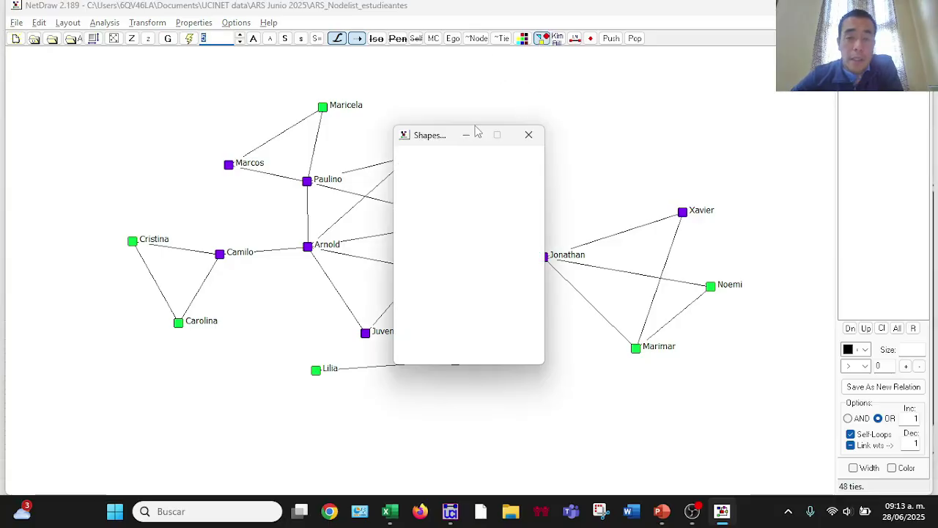
left_click_drag(443, 136, 83, 91)
left_click(175, 105)
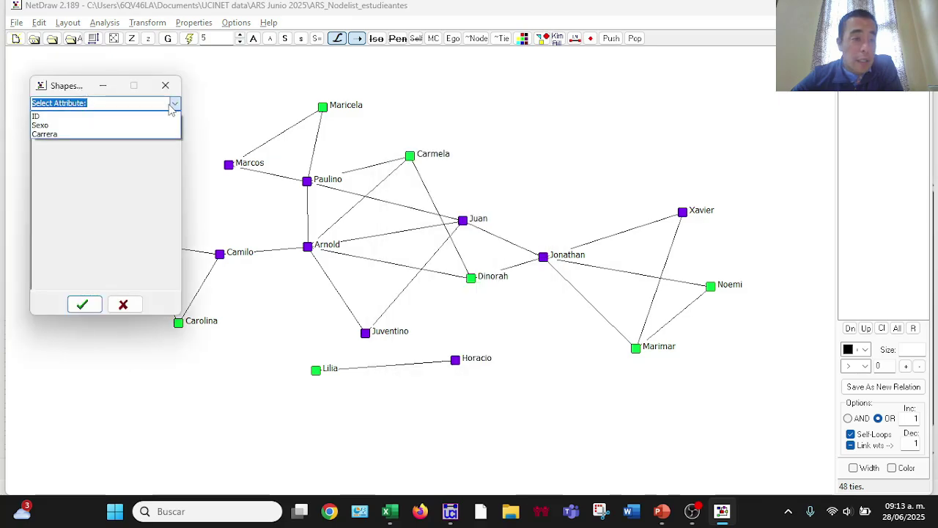
left_click(82, 135)
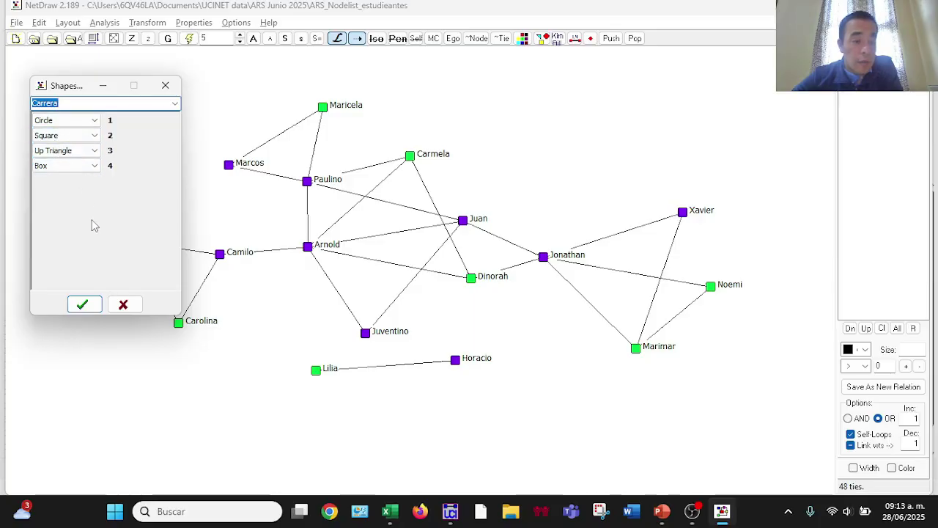
left_click(83, 305)
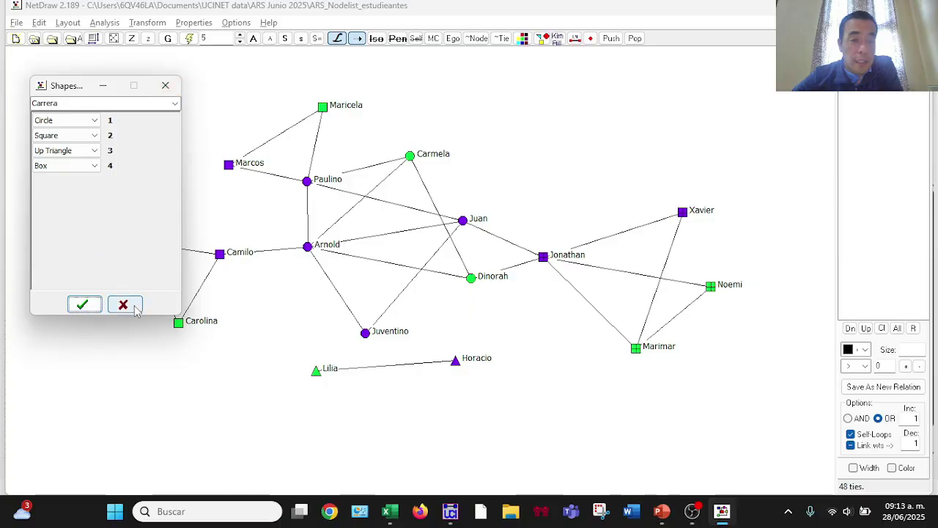
left_click(123, 304)
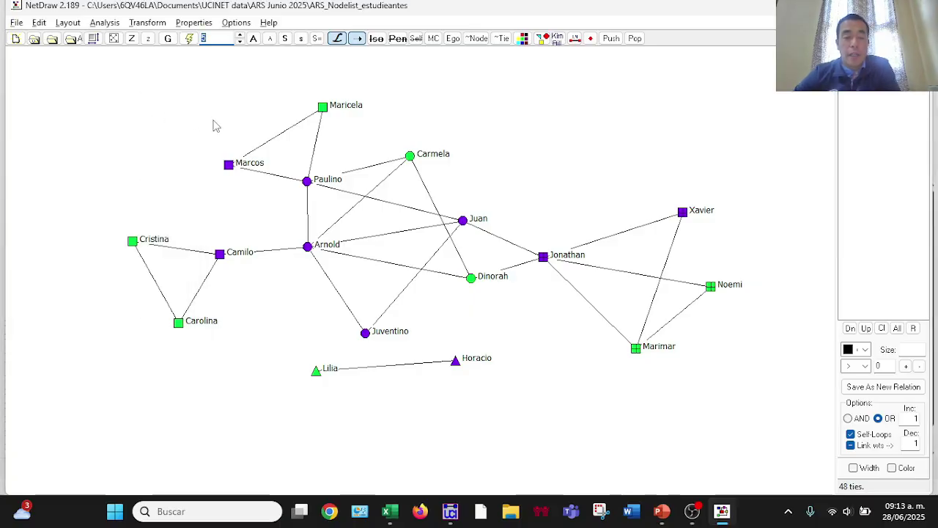
- Switch to Excel to read the career codes in the comment on the Carrera header, cell C1, and return to NetDraw
key("alt+Tab")
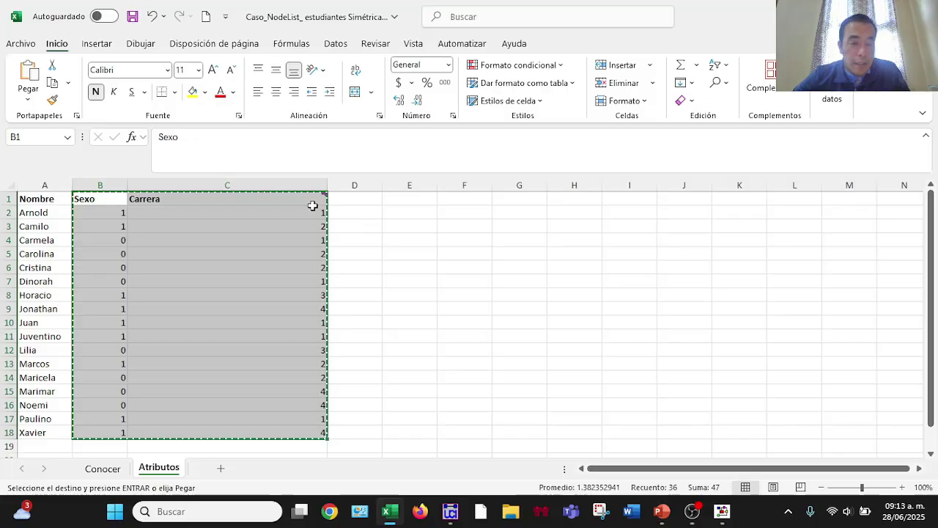
mouse_move(301, 201)
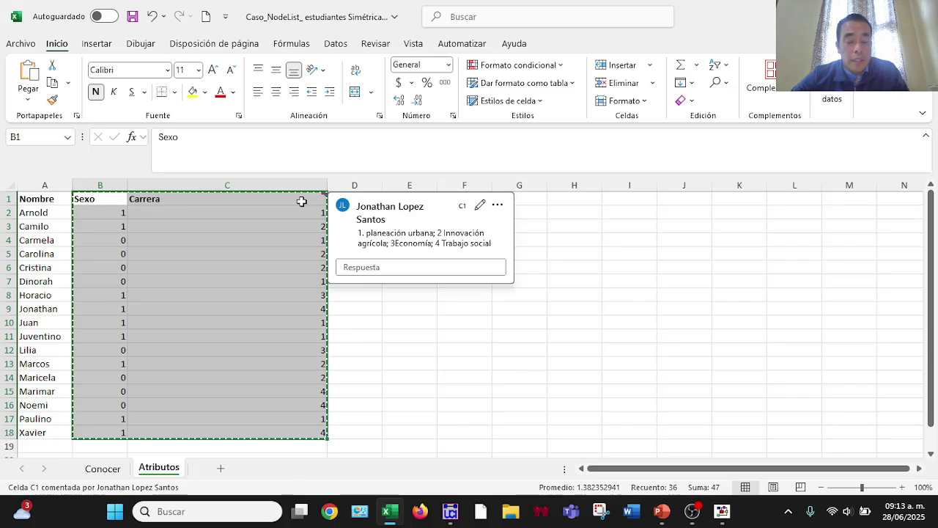
key("alt+Tab")
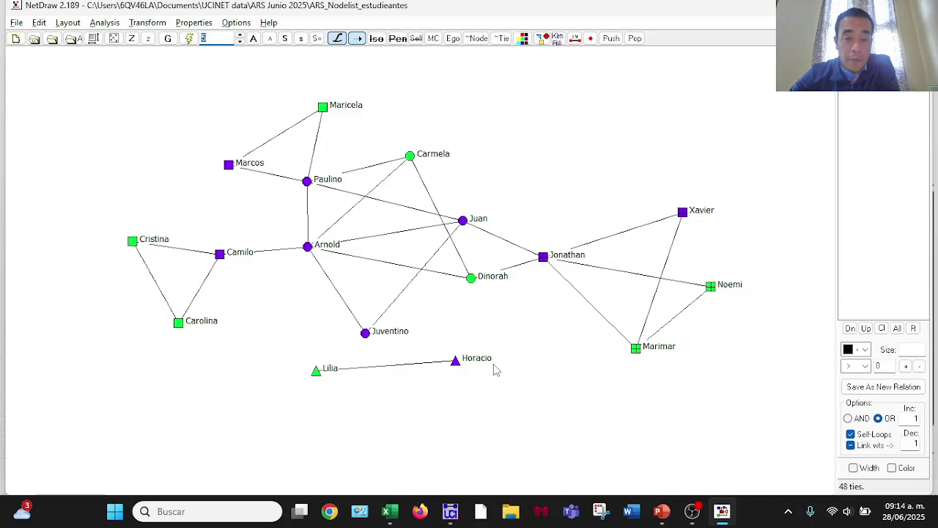
- Save the network diagram as a JPEG named Estudiantes_ARS in the ARS Junio 2025 folder
left_click(14, 23)
mouse_move(50, 104)
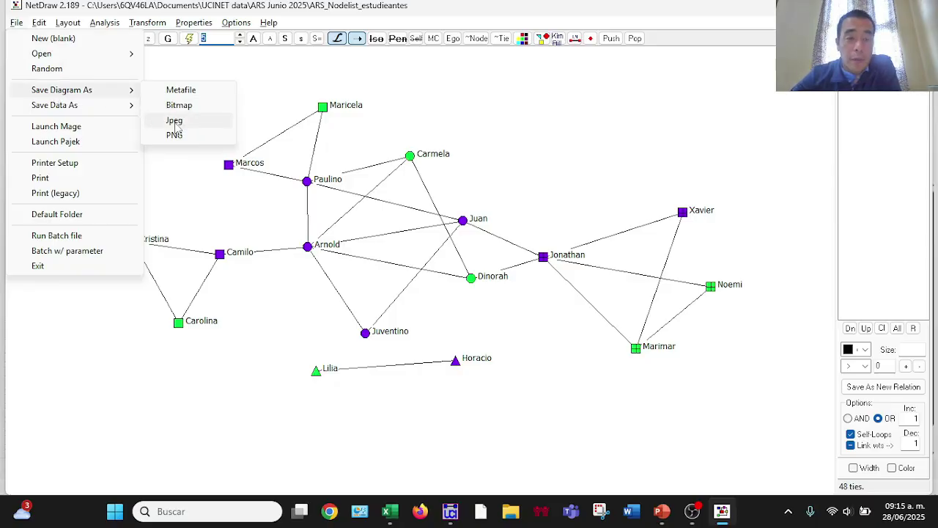
left_click(175, 122)
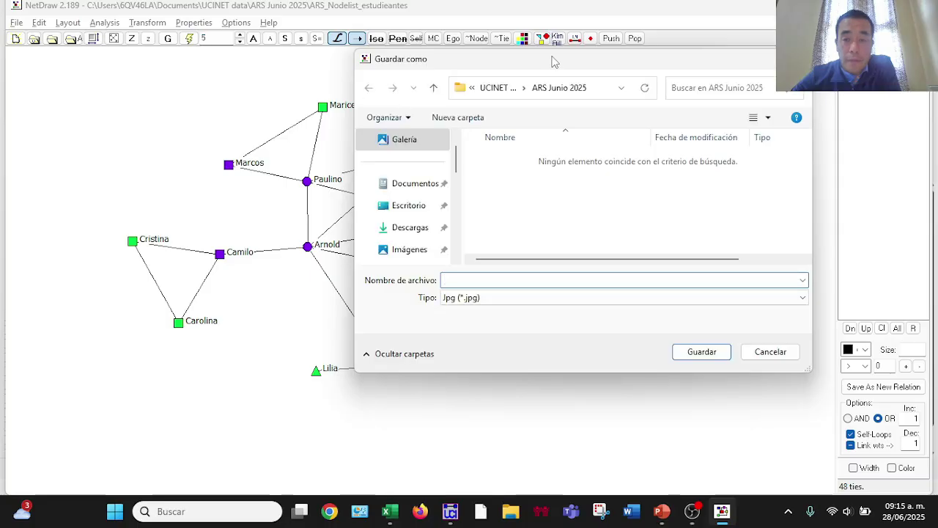
left_click_drag(555, 61, 495, 57)
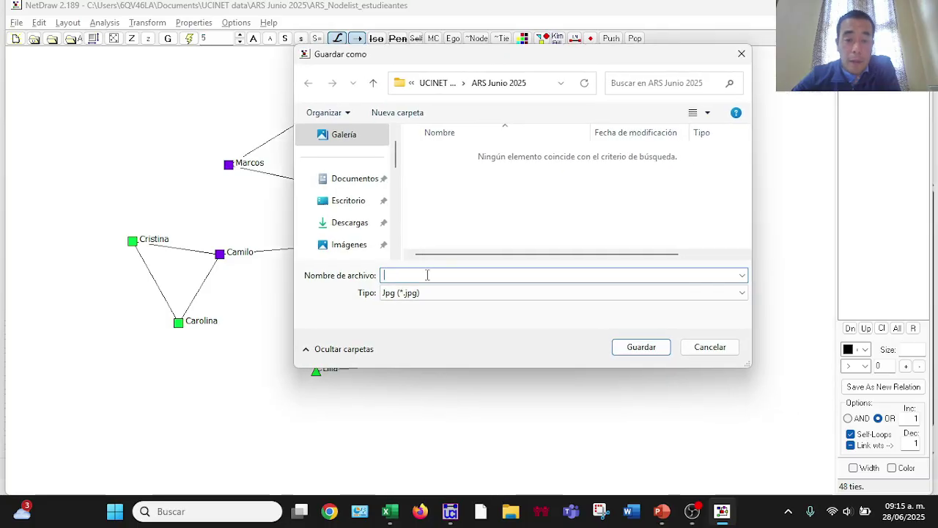
type("Es")
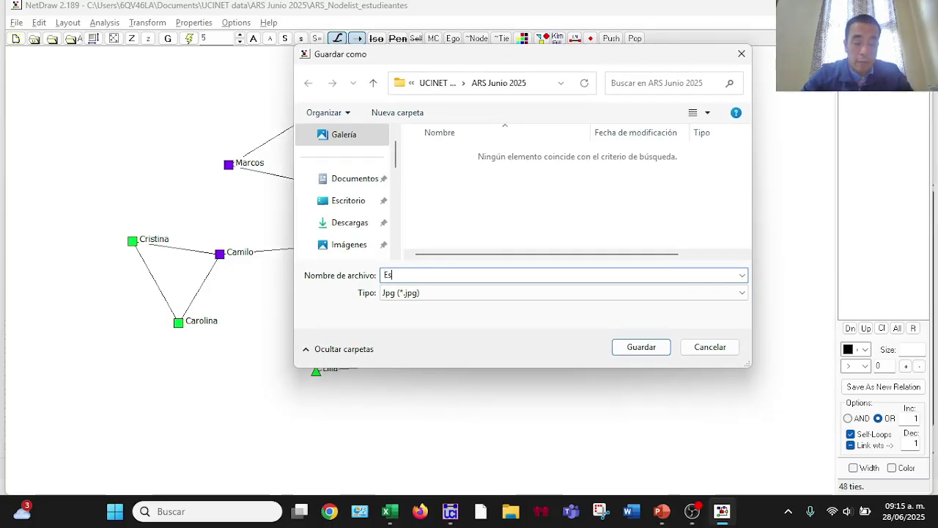
type("t")
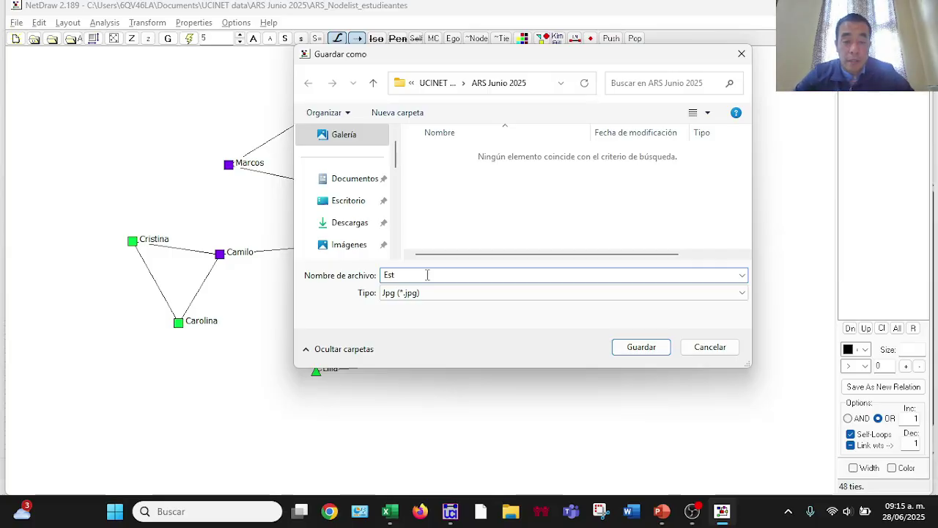
type("ud")
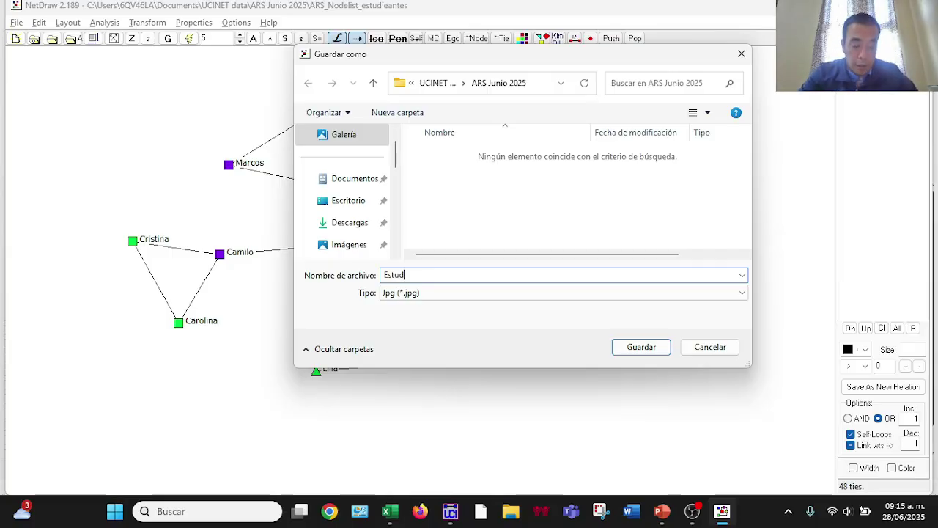
type("iante")
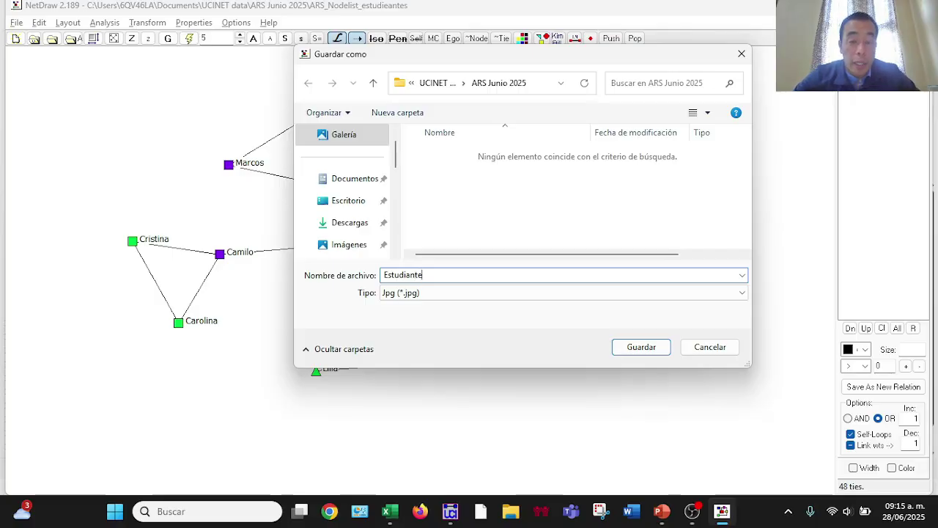
type("s")
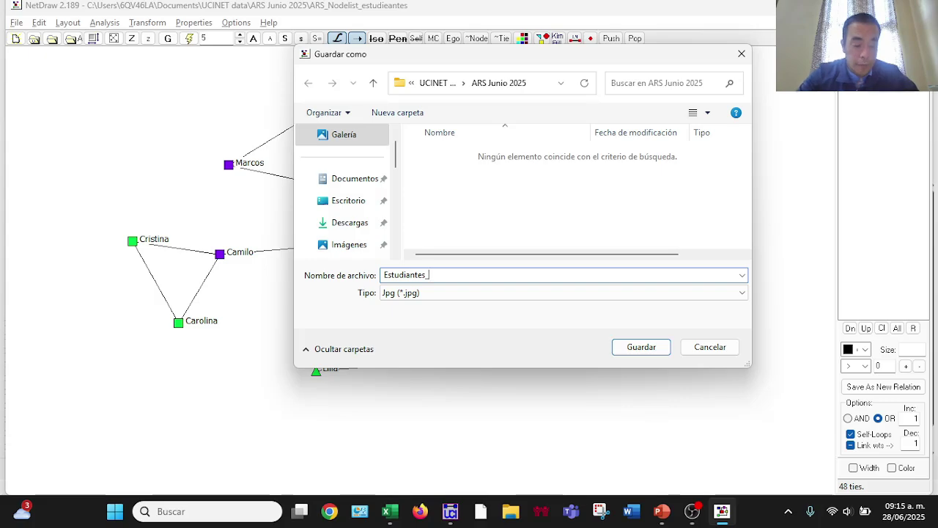
type("_RS")
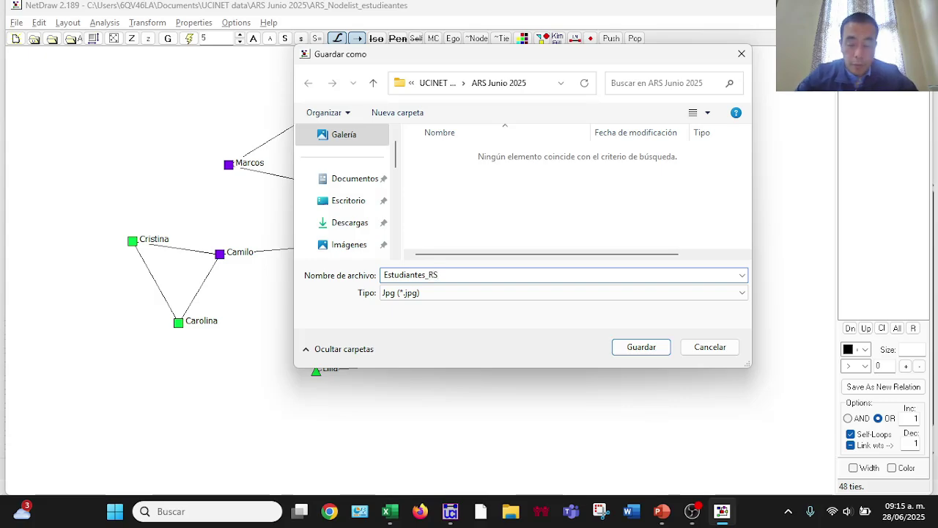
key("BackSpace")
key("BackSpace")
type("ARS")
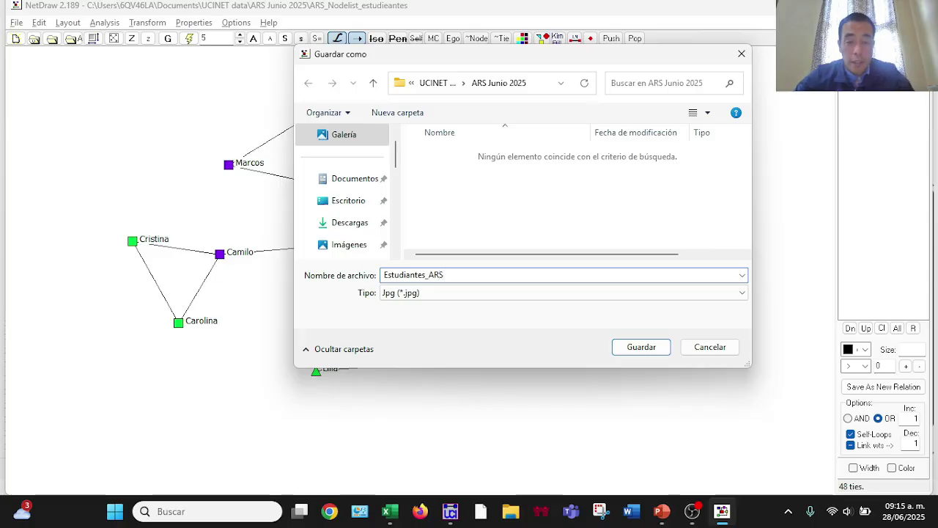
left_click(645, 350)
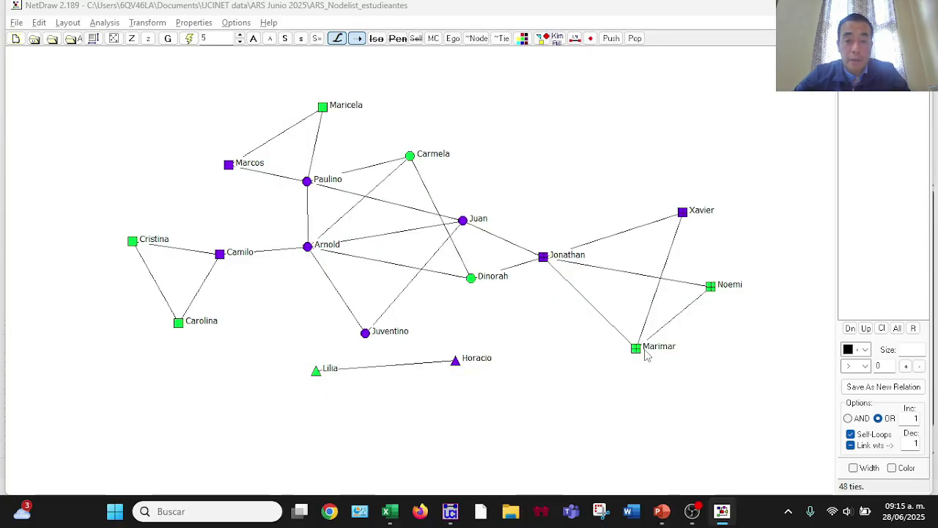